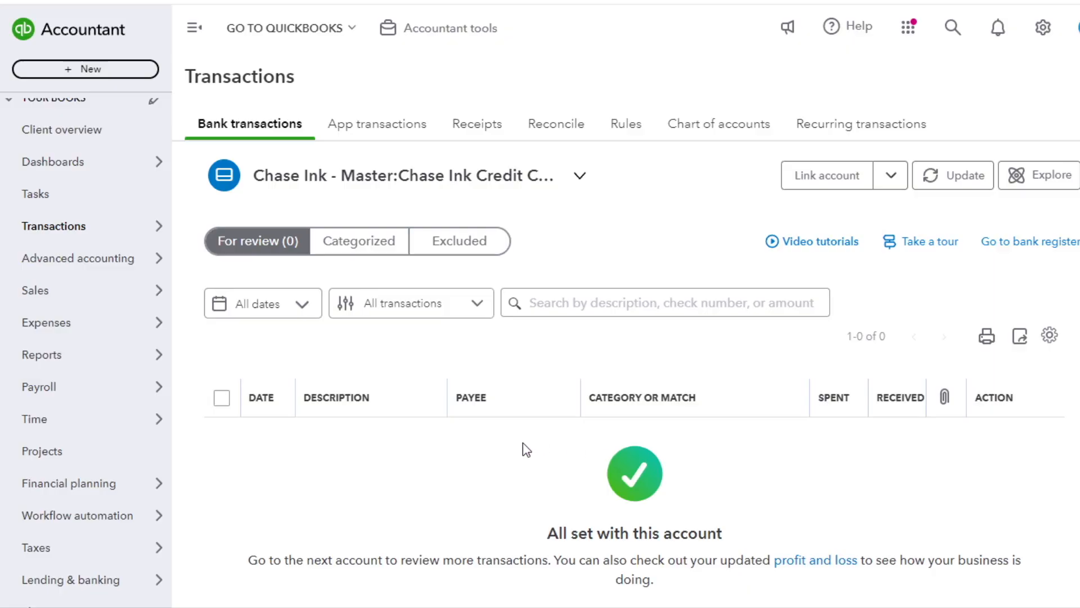
Show the categorized transactions of the Chase Ink credit card account and widen the Date column to reveal the full dates
{"action": "mouse_move", "coordinate": [69, 233]}
{"action": "left_click", "coordinate": [361, 248]}
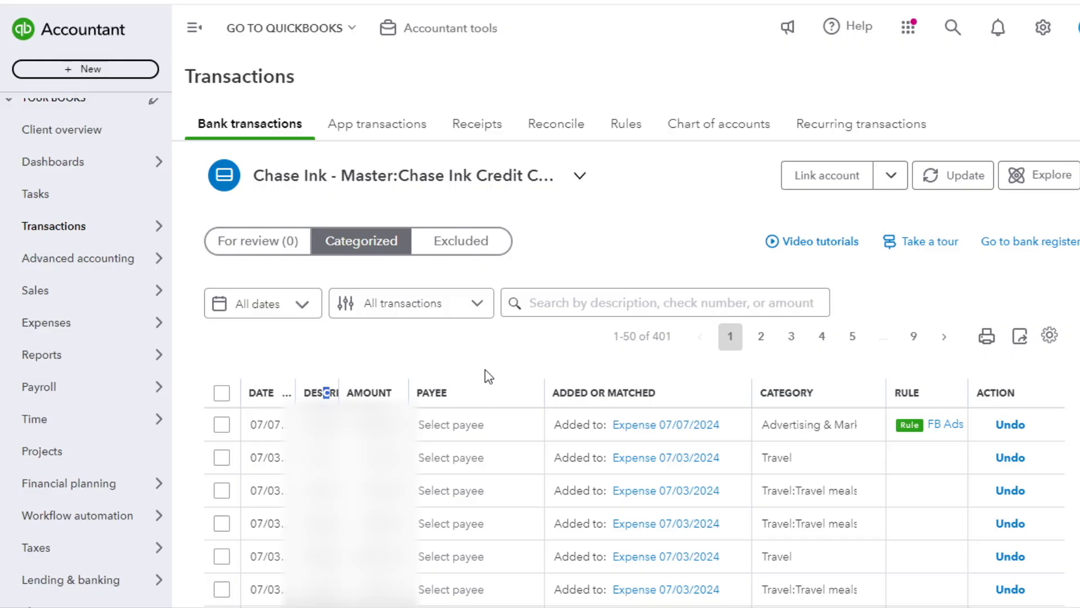
{"action": "left_click", "coordinate": [294, 383]}
{"action": "left_click_drag", "start_coordinate": [294, 383], "coordinate": [326, 382]}
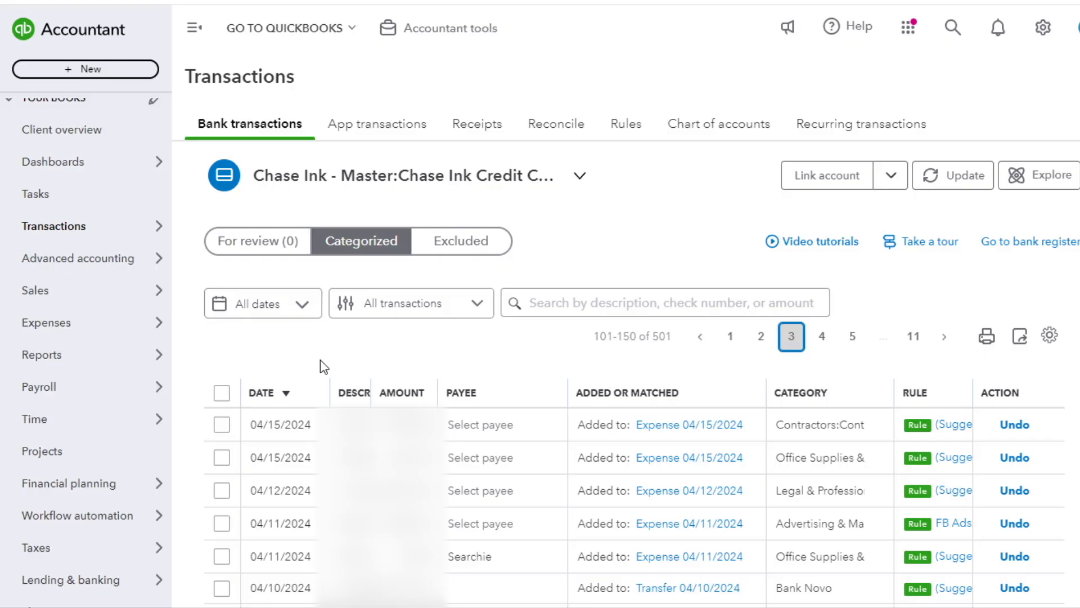
Examine the categorized transaction dates from April back to January 2024 for a gap in the bank feed
{"action": "scroll", "coordinate": [320, 360], "scroll_direction": "down", "scroll_amount": 7}
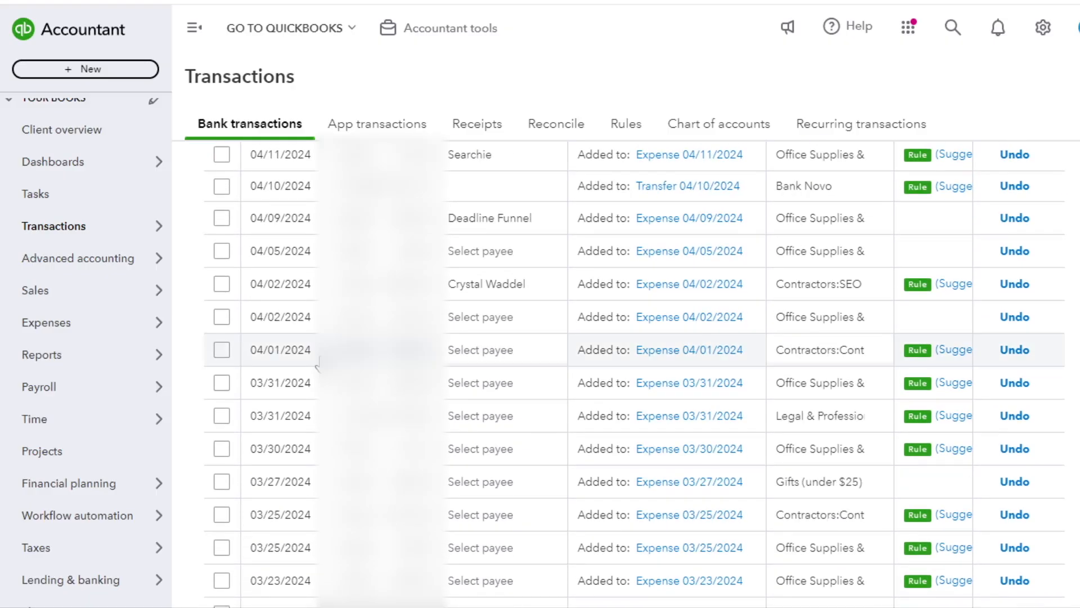
{"action": "scroll", "coordinate": [317, 364], "scroll_direction": "down", "scroll_amount": 2}
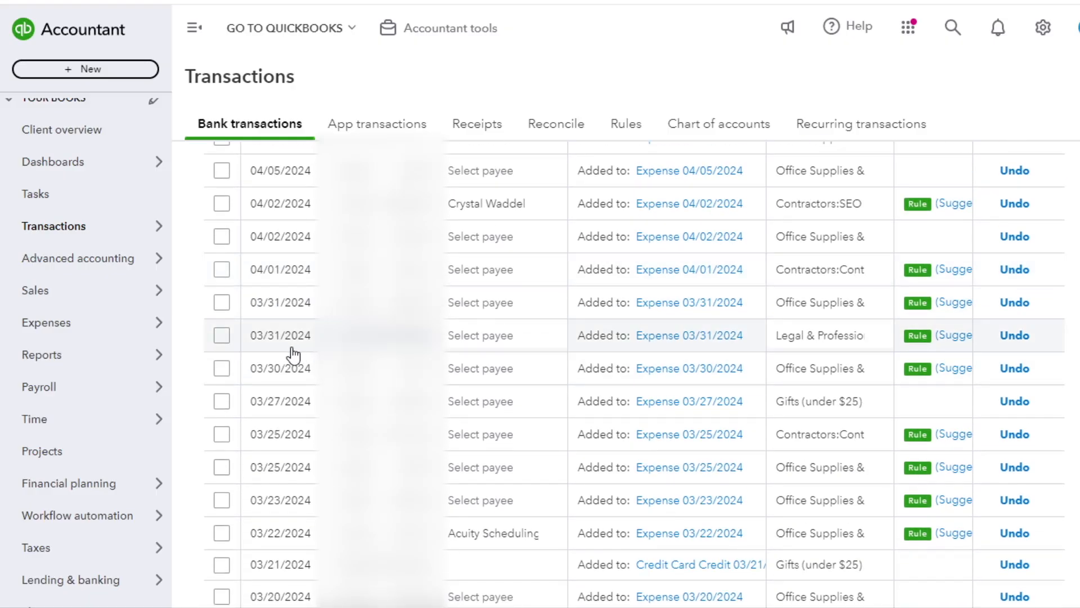
{"action": "scroll", "coordinate": [296, 356], "scroll_direction": "down", "scroll_amount": 6}
{"action": "scroll", "coordinate": [290, 355], "scroll_direction": "down", "scroll_amount": 4}
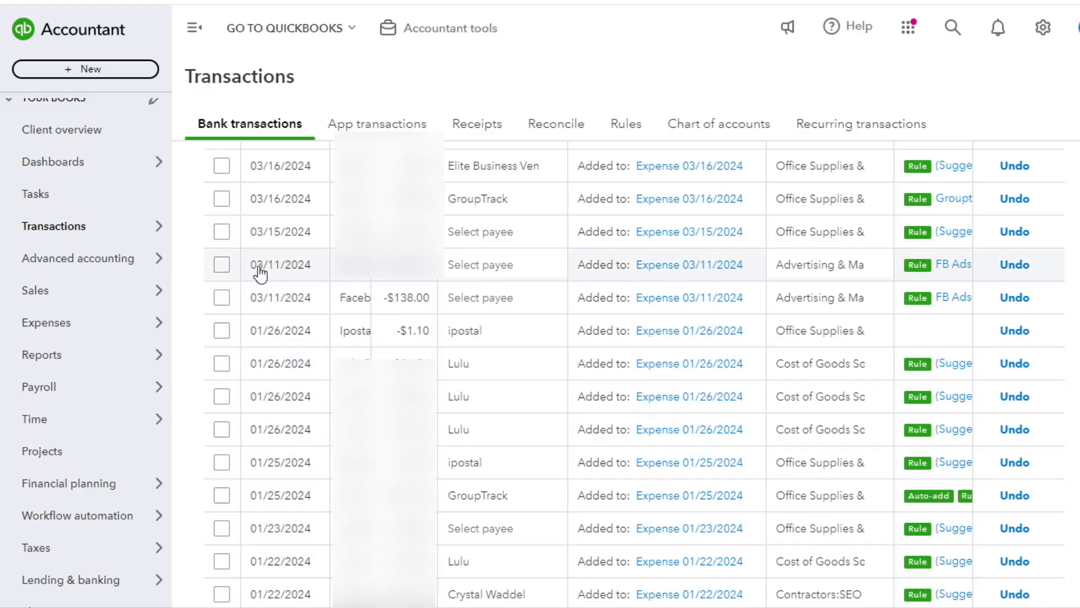
{"action": "scroll", "coordinate": [299, 289], "scroll_direction": "up", "scroll_amount": 2}
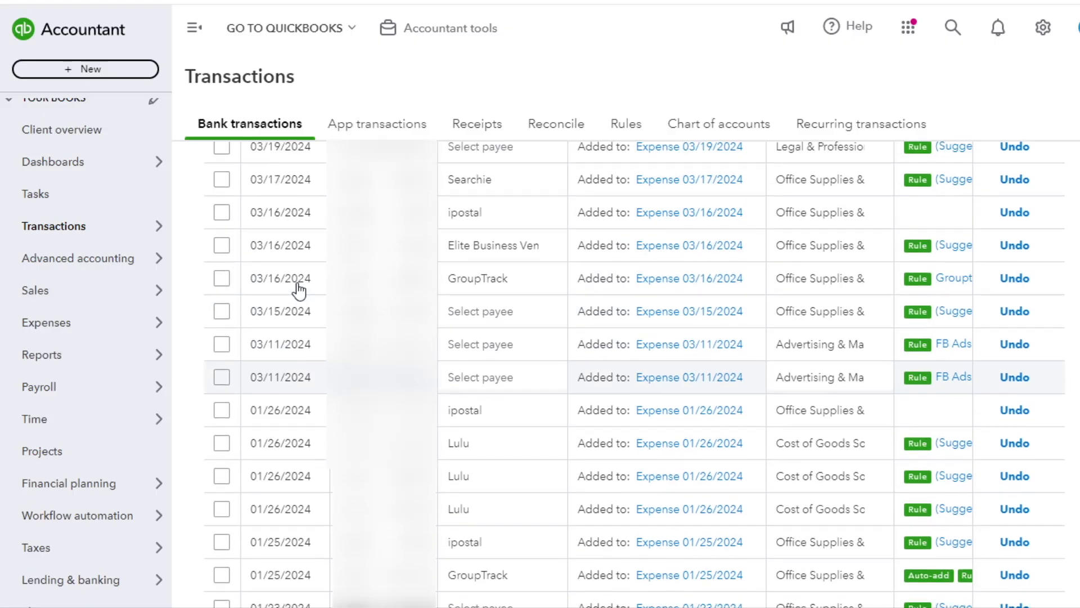
{"action": "scroll", "coordinate": [284, 286], "scroll_direction": "up", "scroll_amount": 2}
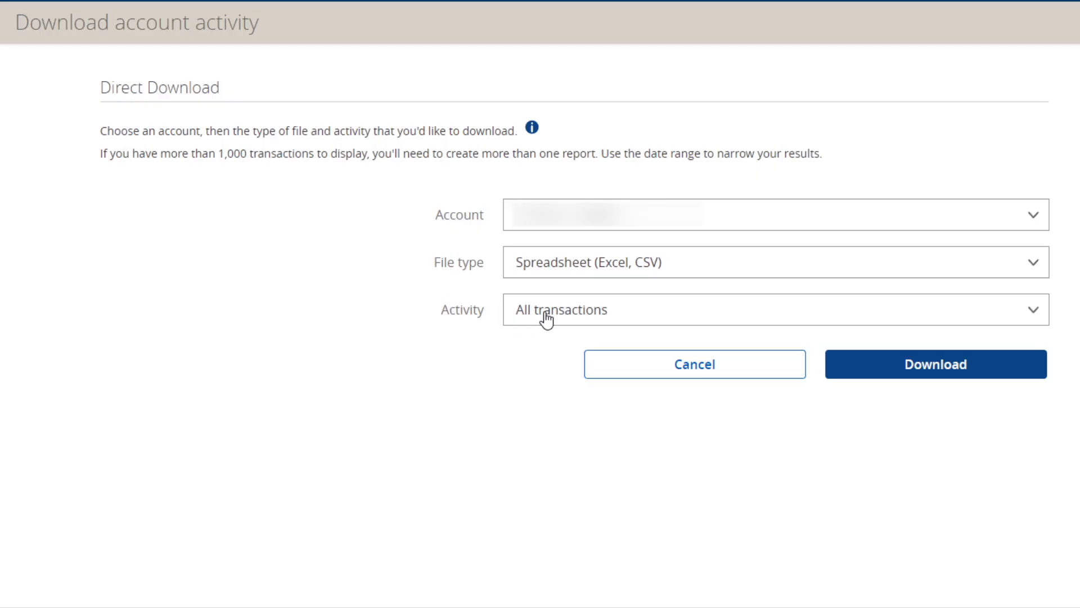
Set the bank download's activity to a custom date range starting 01/23/2024
{"action": "left_click", "coordinate": [1025, 318]}
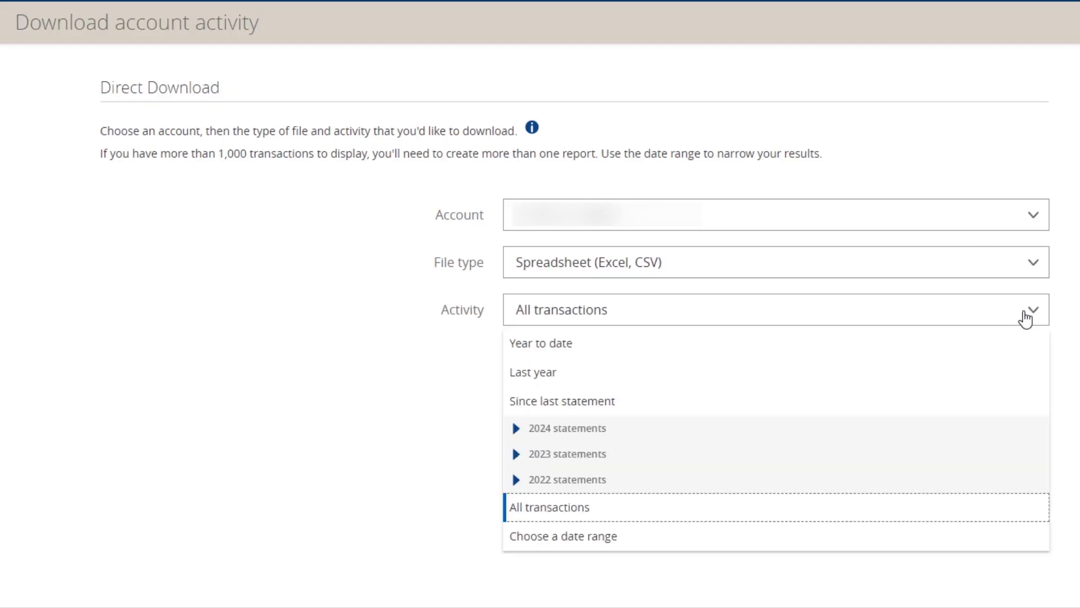
{"action": "left_click", "coordinate": [548, 540]}
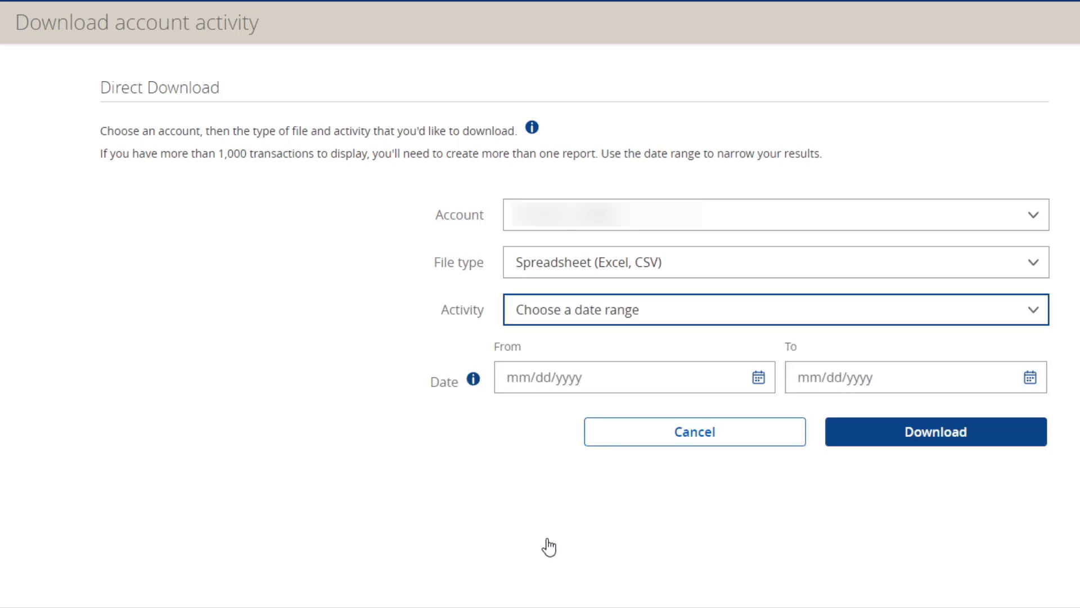
{"action": "left_click", "coordinate": [509, 380]}
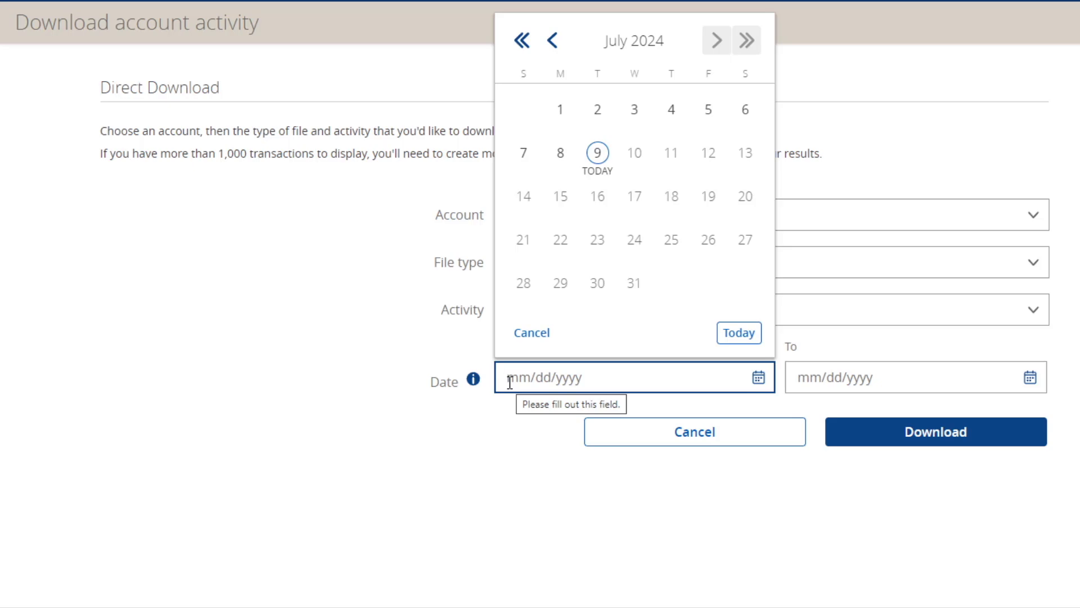
{"action": "left_click", "coordinate": [551, 41]}
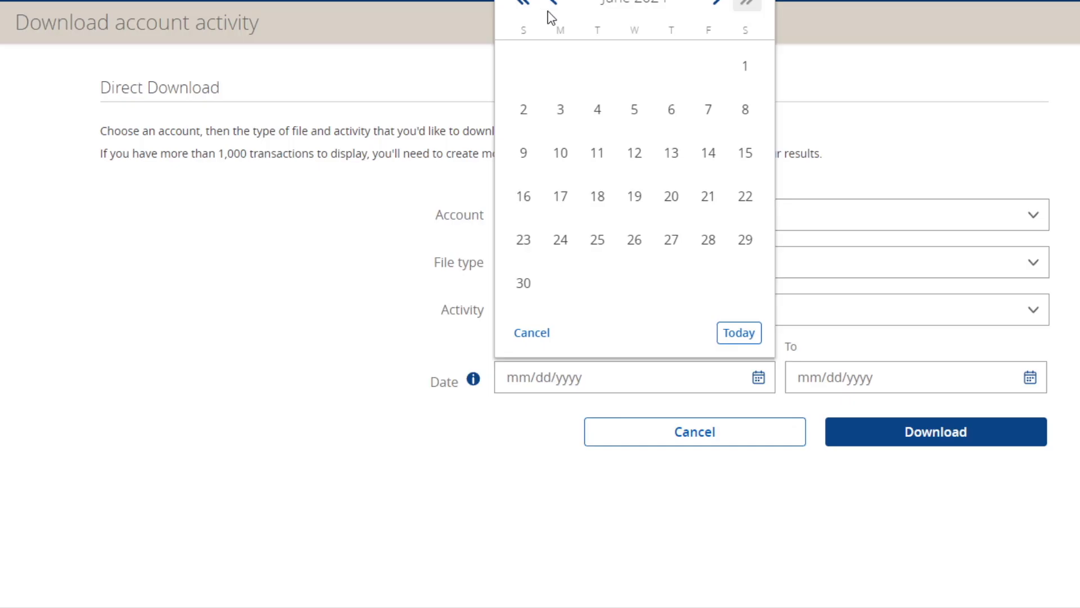
{"action": "left_click", "coordinate": [552, 4]}
{"action": "left_click", "coordinate": [551, 38]}
{"action": "left_click", "coordinate": [551, 39]}
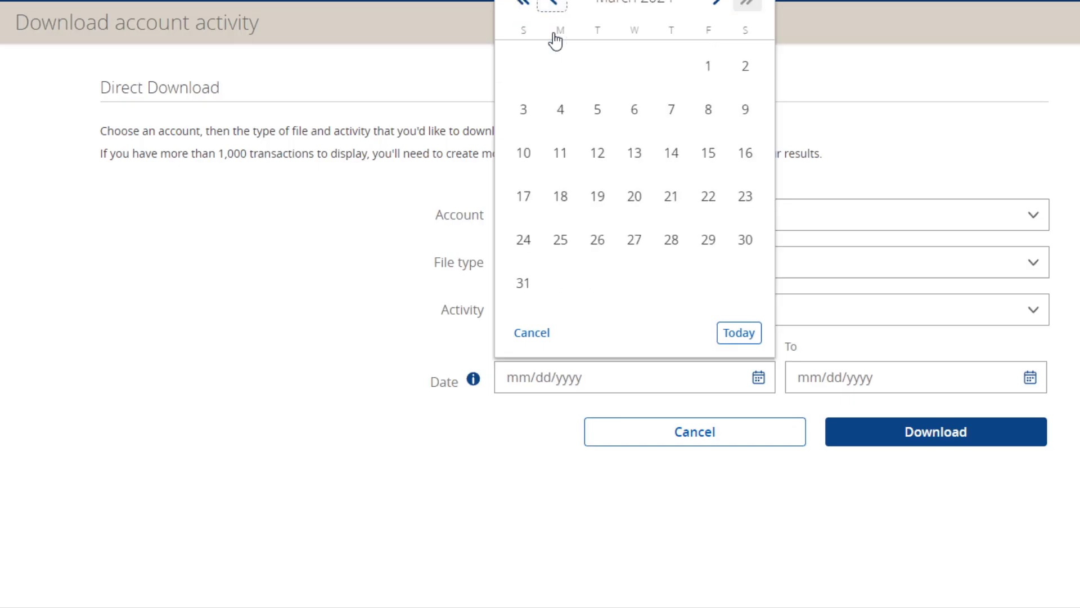
{"action": "left_click", "coordinate": [551, 4]}
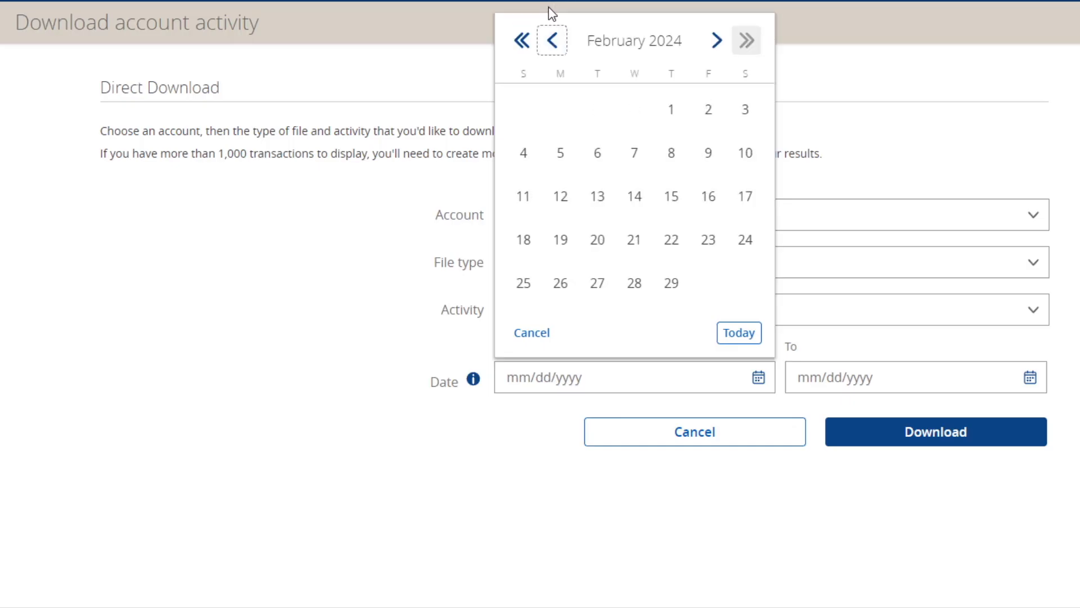
{"action": "left_click", "coordinate": [552, 39]}
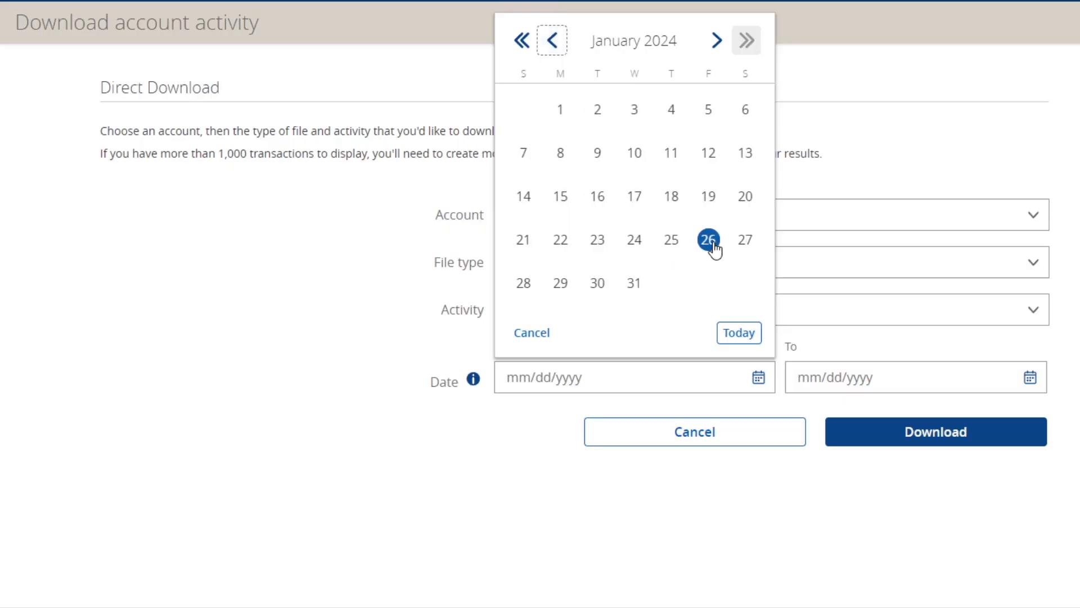
{"action": "left_click", "coordinate": [598, 239]}
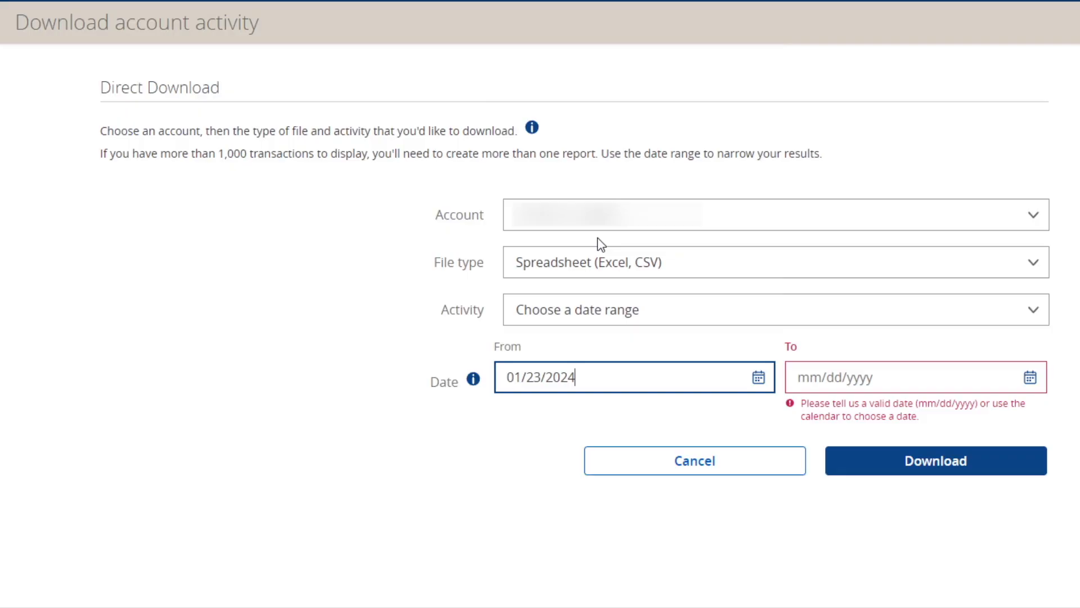
Set the end date of the download range to 03/13/2024
{"action": "left_click", "coordinate": [816, 381]}
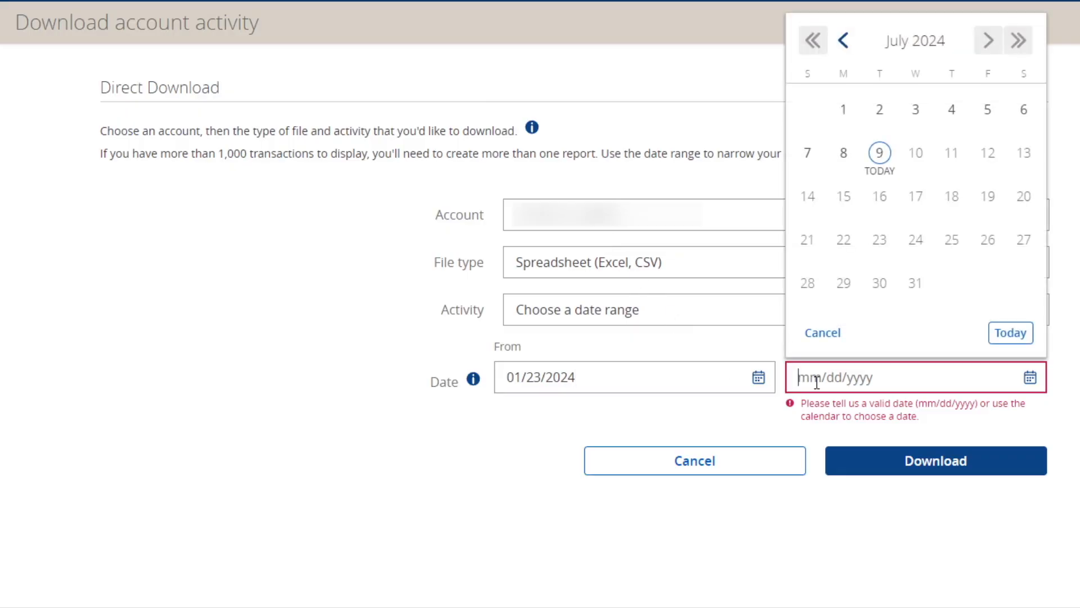
{"action": "left_click", "coordinate": [842, 43]}
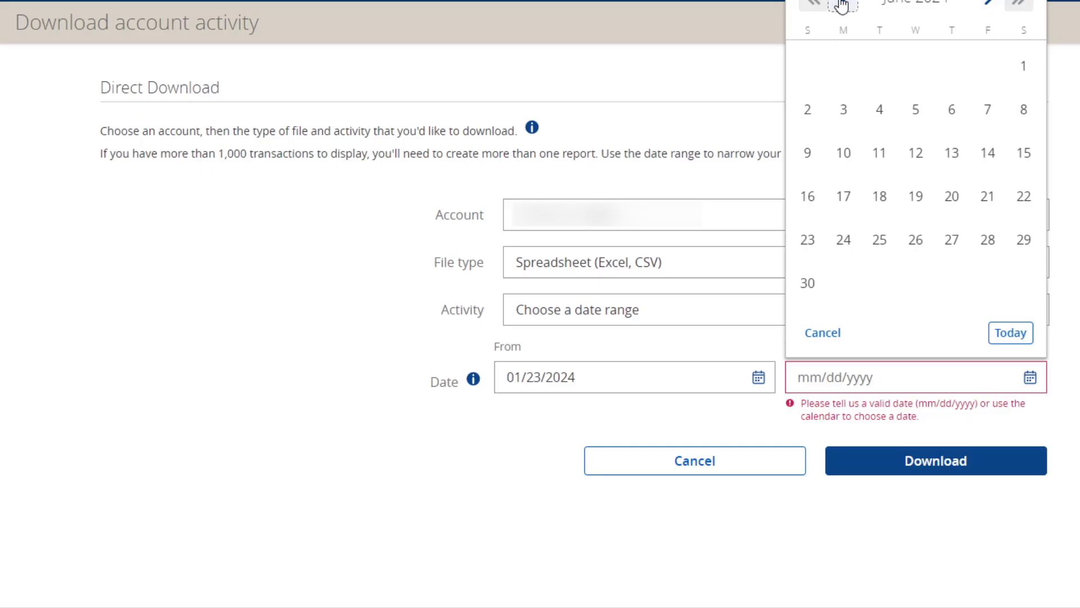
{"action": "key", "text": "Return"}
{"action": "left_click", "coordinate": [843, 45]}
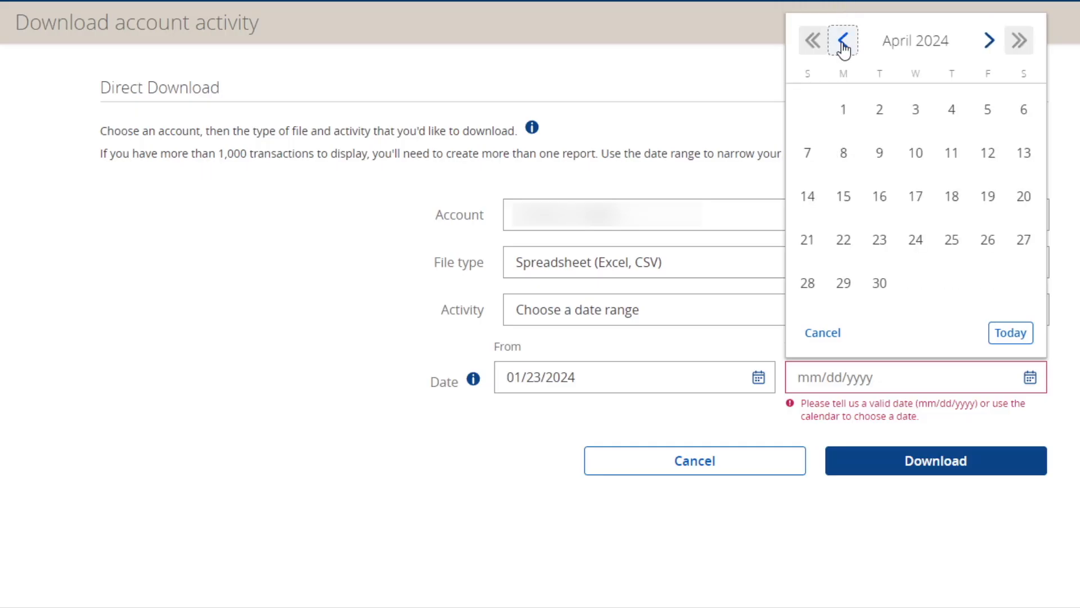
{"action": "left_click", "coordinate": [844, 46]}
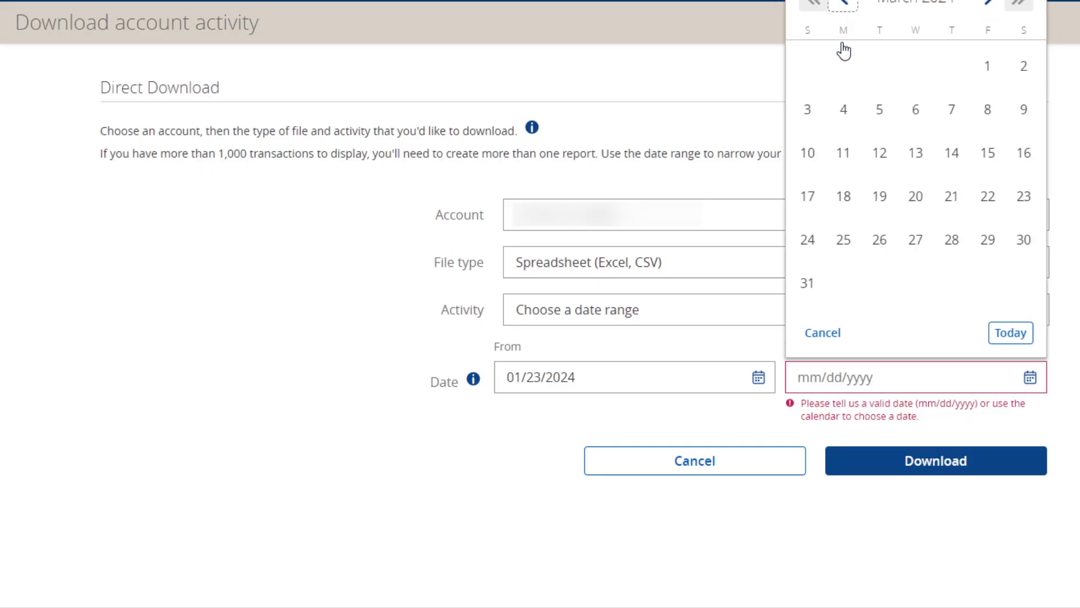
{"action": "left_click", "coordinate": [923, 164]}
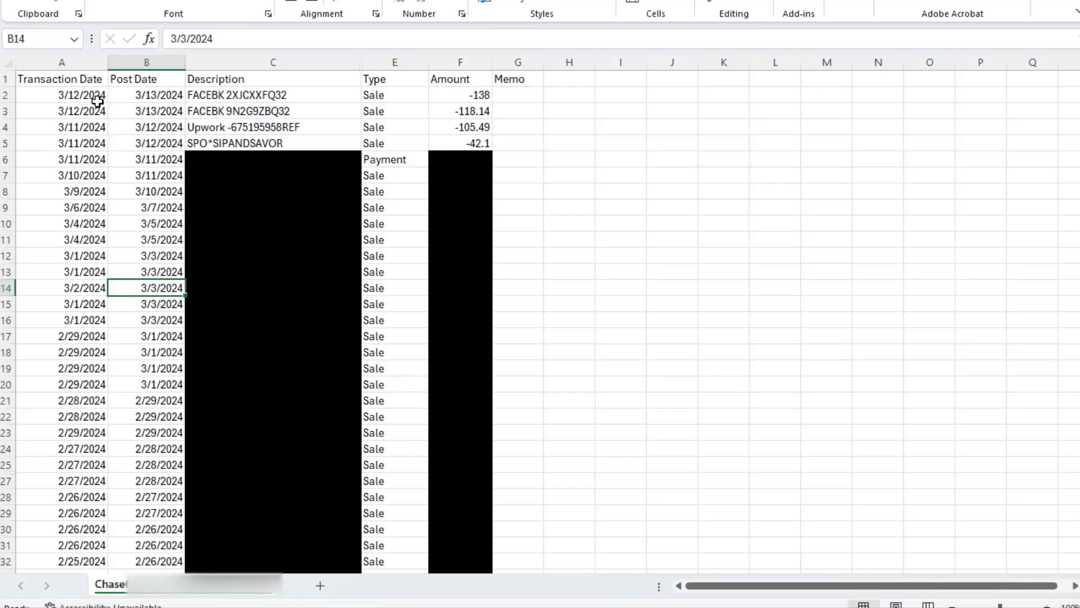
Review the downloaded Chase spreadsheet down to its last rows and narrow its Excel window to show QuickBooks beside it
{"action": "scroll", "coordinate": [86, 121], "scroll_direction": "down", "scroll_amount": 5}
{"action": "scroll", "coordinate": [87, 121], "scroll_direction": "down", "scroll_amount": 12}
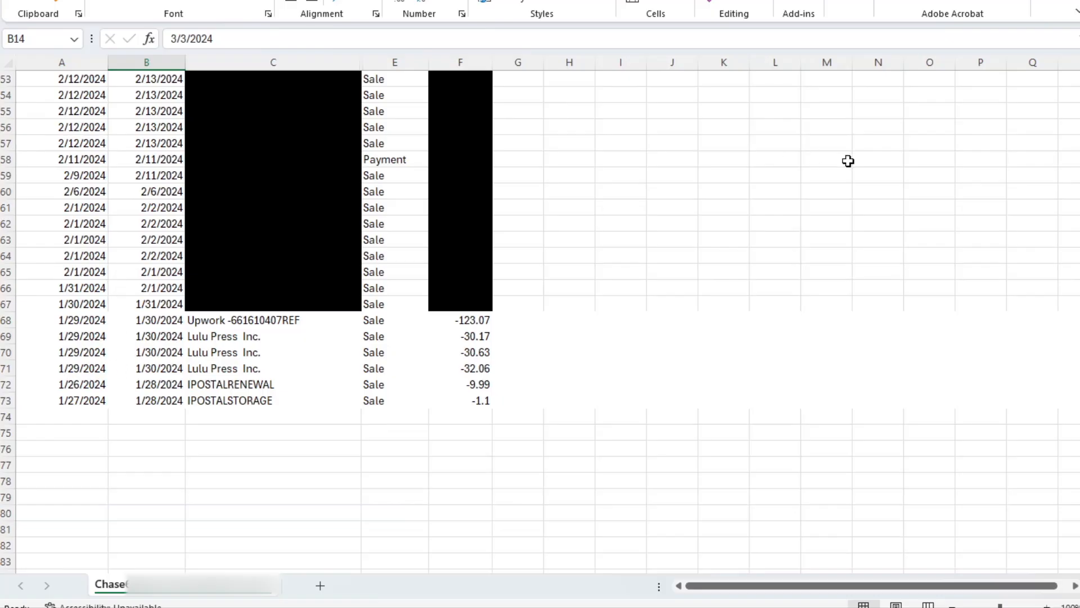
{"action": "left_click_drag", "start_coordinate": [1078, 154], "coordinate": [522, 154]}
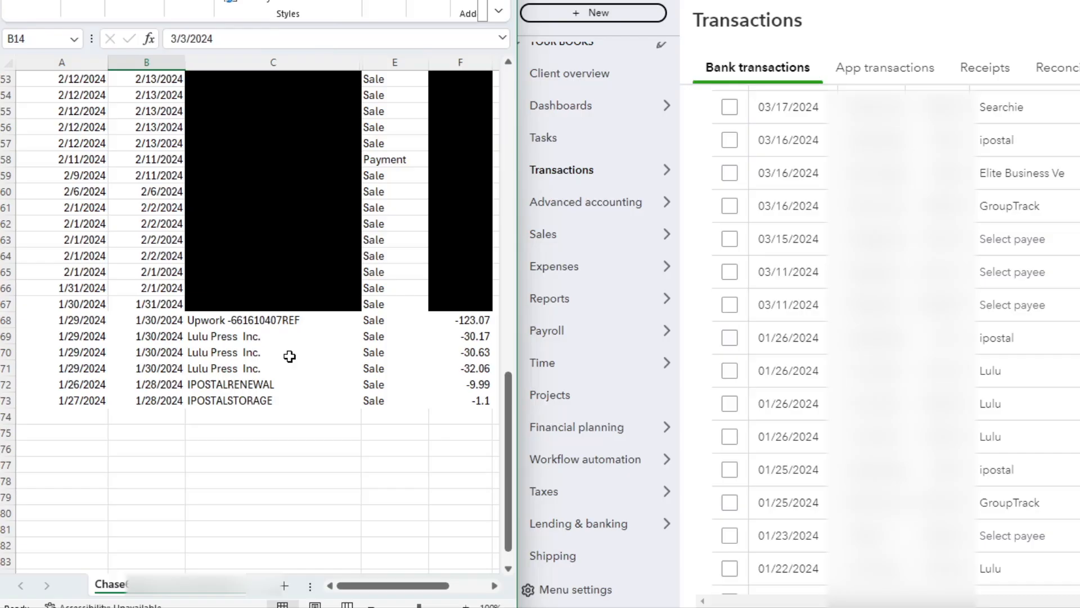
Highlight rows 72 and 73, IPOSTALRENEWAL and IPOSTALSTORAGE, with a gold fill as duplicates of QuickBooks entries
{"action": "left_click", "coordinate": [265, 400]}
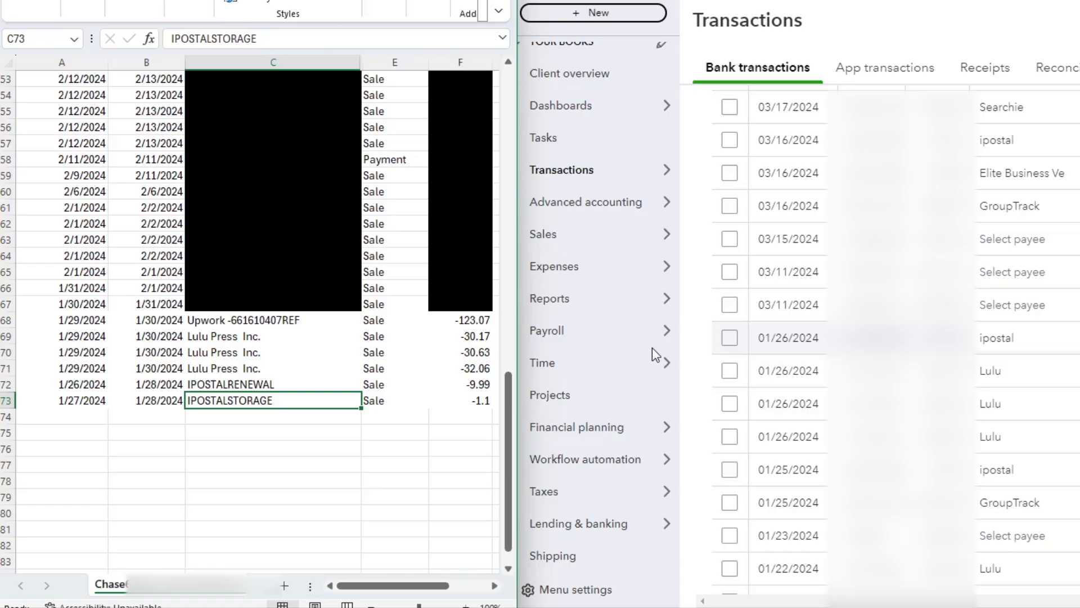
{"action": "left_click", "coordinate": [215, 384]}
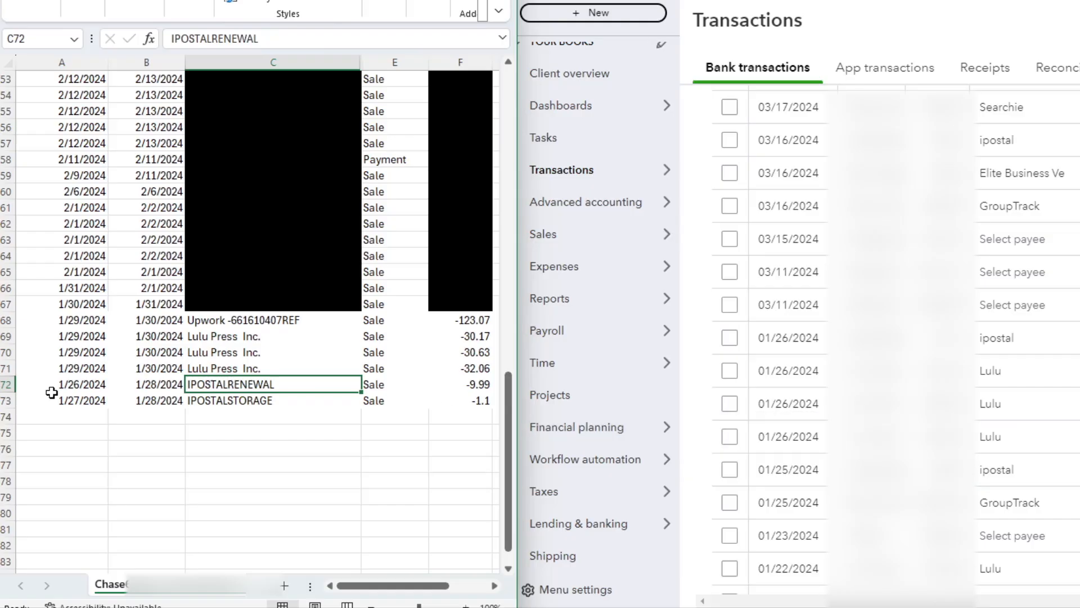
{"action": "left_click_drag", "start_coordinate": [12, 406], "coordinate": [10, 384]}
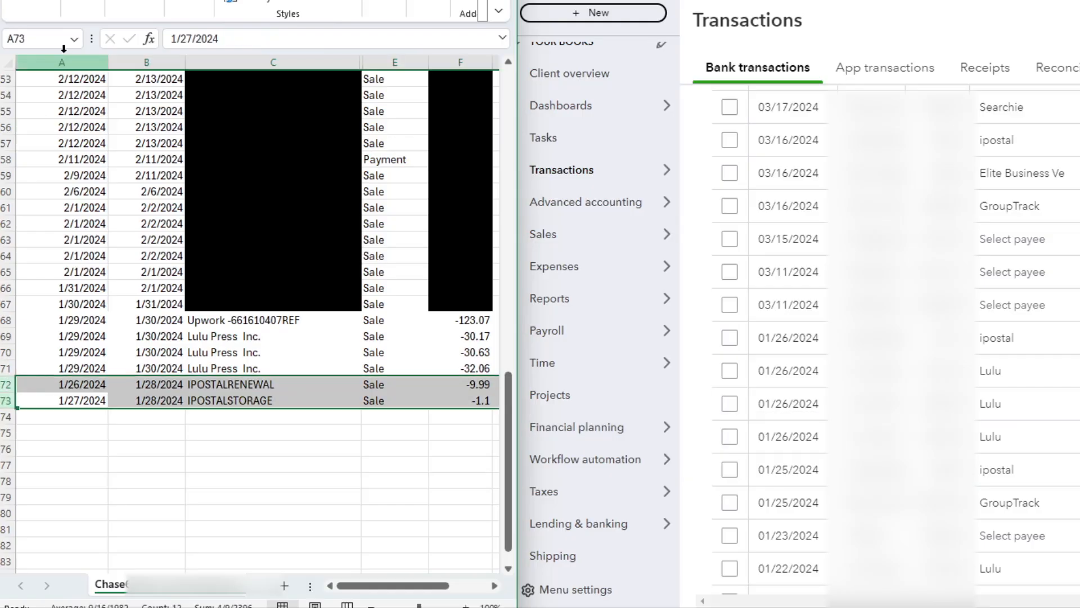
{"action": "left_click", "coordinate": [84, 7]}
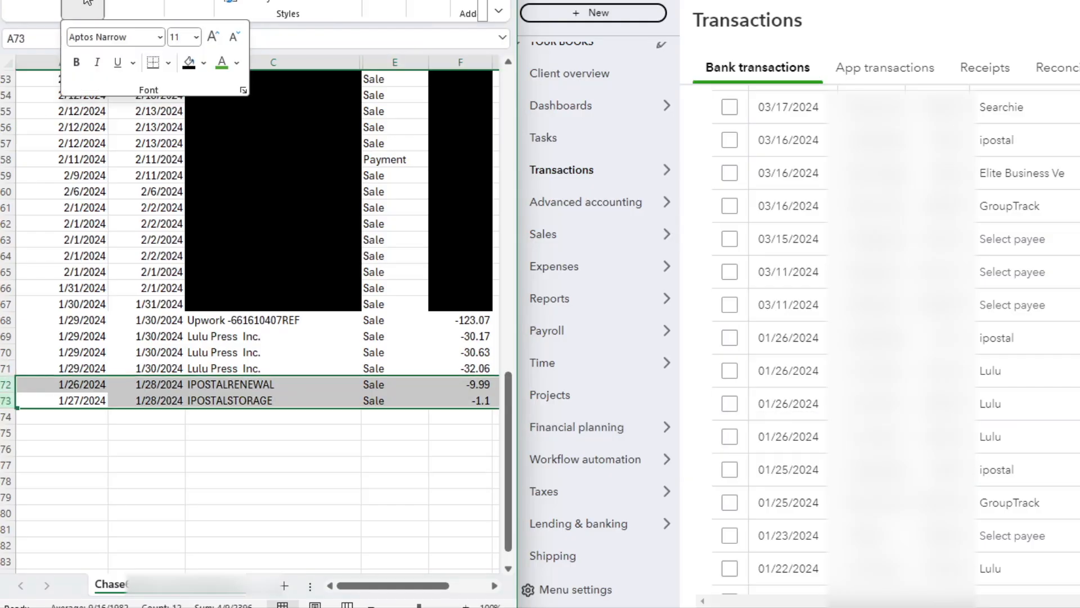
{"action": "left_click", "coordinate": [204, 63]}
{"action": "left_click", "coordinate": [215, 214]}
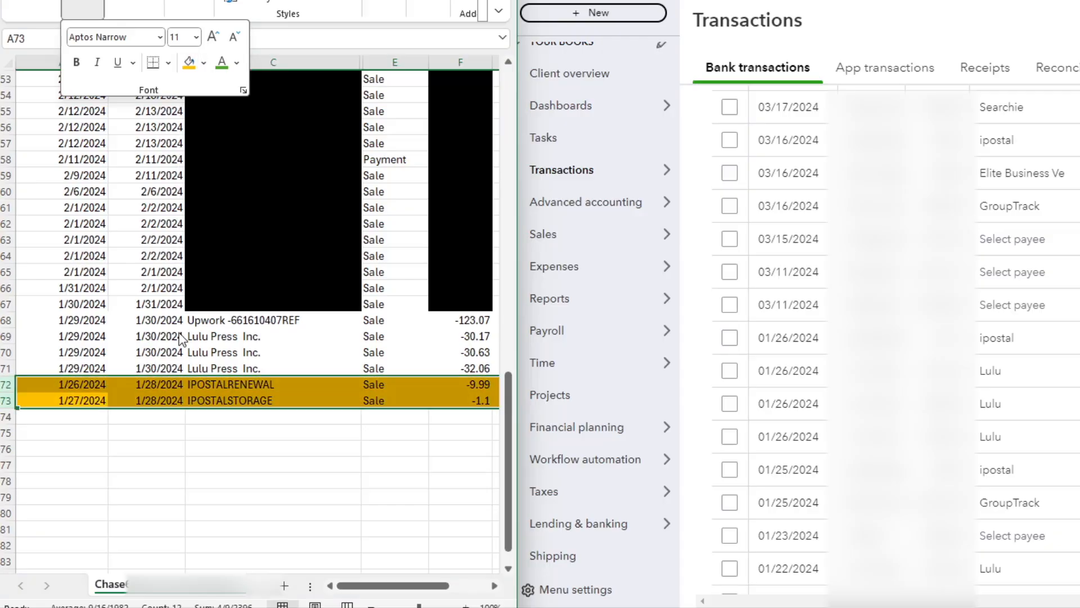
Compare the 1/29/2024 Lulu Press and Upwork rows and their amounts with the QuickBooks transactions to check for duplicates
{"action": "left_click", "coordinate": [207, 370]}
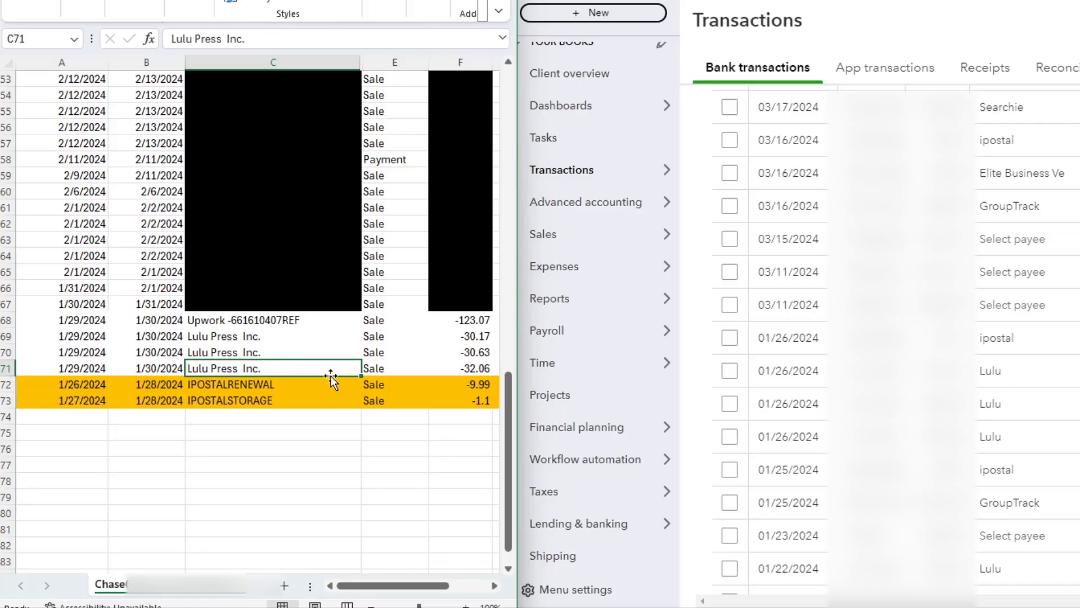
{"action": "left_click", "coordinate": [211, 340]}
{"action": "left_click", "coordinate": [212, 351]}
{"action": "left_click", "coordinate": [213, 368]}
{"action": "left_click", "coordinate": [452, 369]}
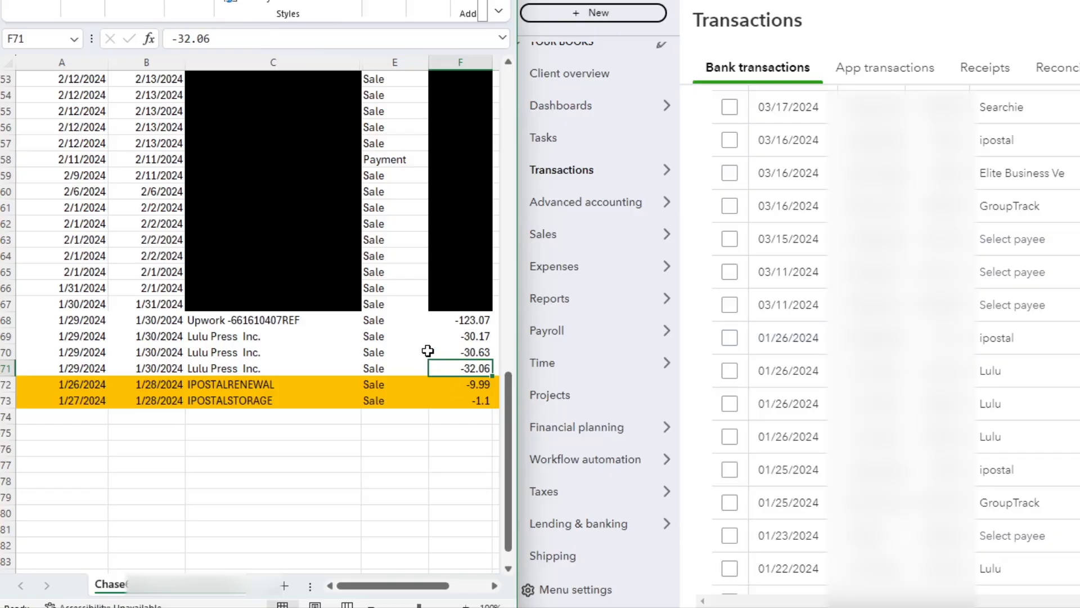
{"action": "left_click", "coordinate": [228, 320]}
{"action": "left_click", "coordinate": [461, 320]}
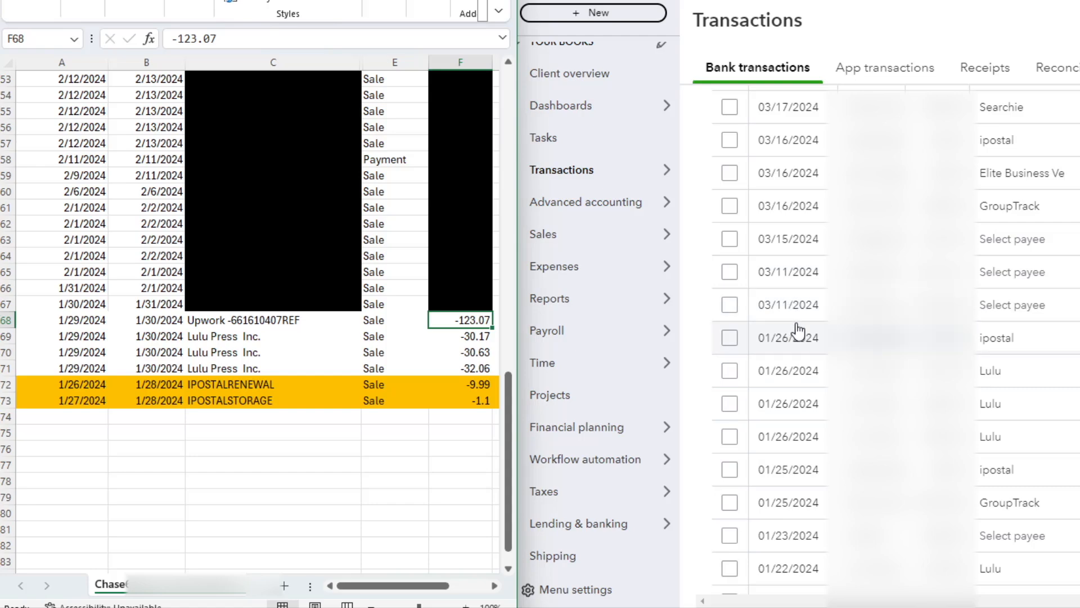
{"action": "left_click", "coordinate": [163, 337]}
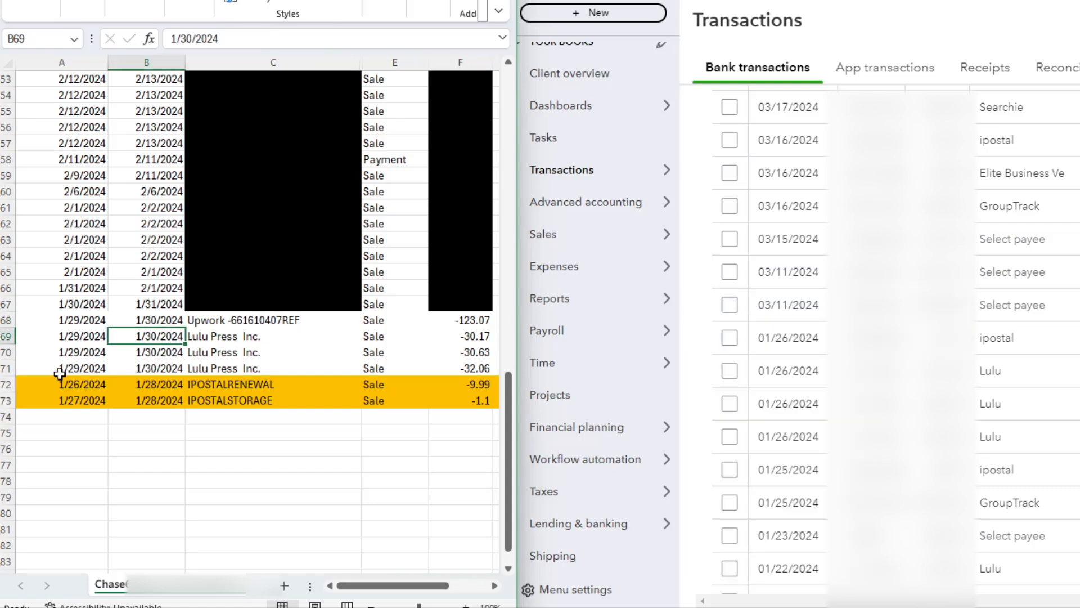
{"action": "left_click_drag", "start_coordinate": [2, 368], "coordinate": [6, 191]}
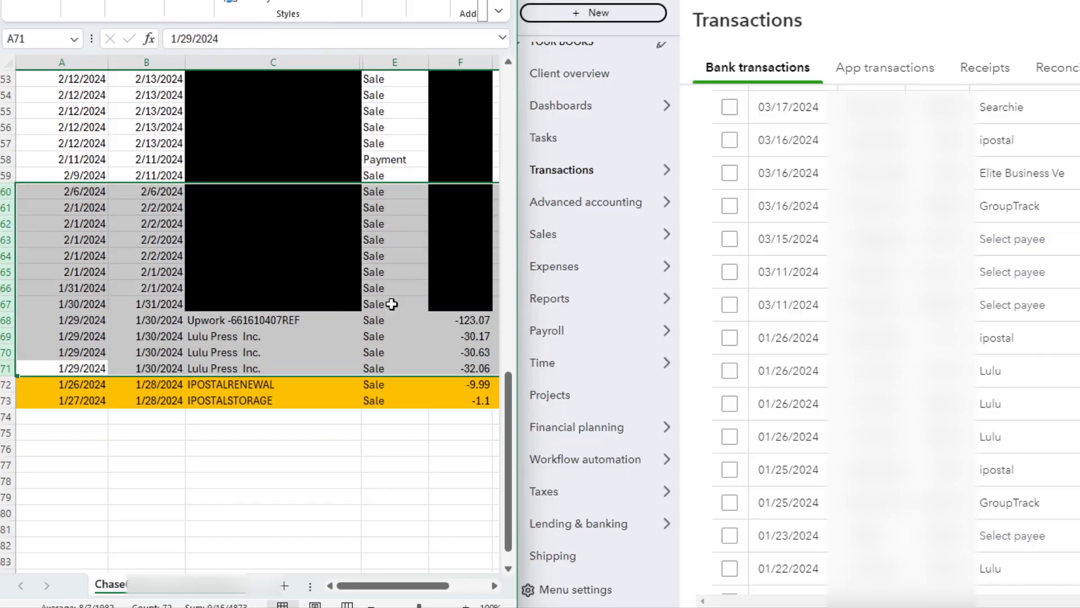
{"action": "left_click", "coordinate": [239, 419]}
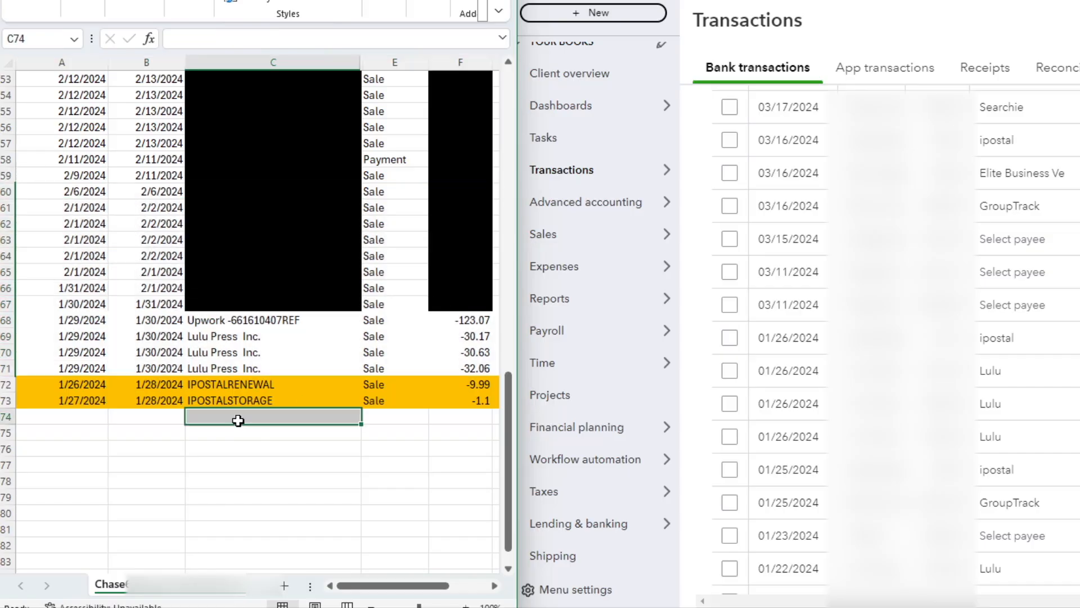
Delete the two gold-highlighted iPostal rows, 72 and 73, from the spreadsheet
{"action": "left_click_drag", "start_coordinate": [7, 400], "coordinate": [8, 391]}
{"action": "right_click", "coordinate": [111, 392]}
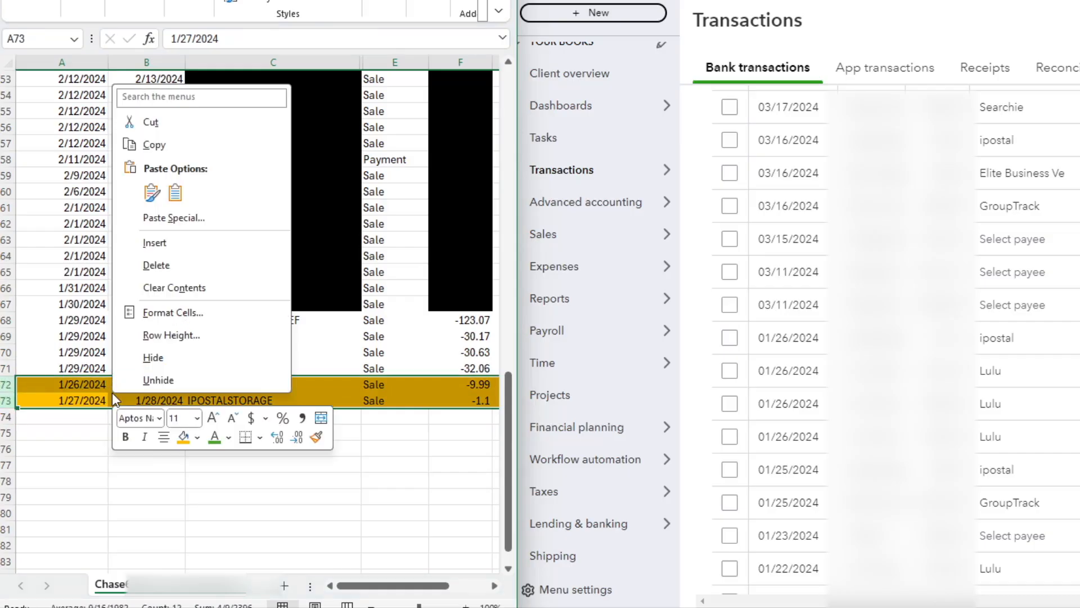
{"action": "left_click", "coordinate": [148, 267]}
{"action": "left_click", "coordinate": [145, 346]}
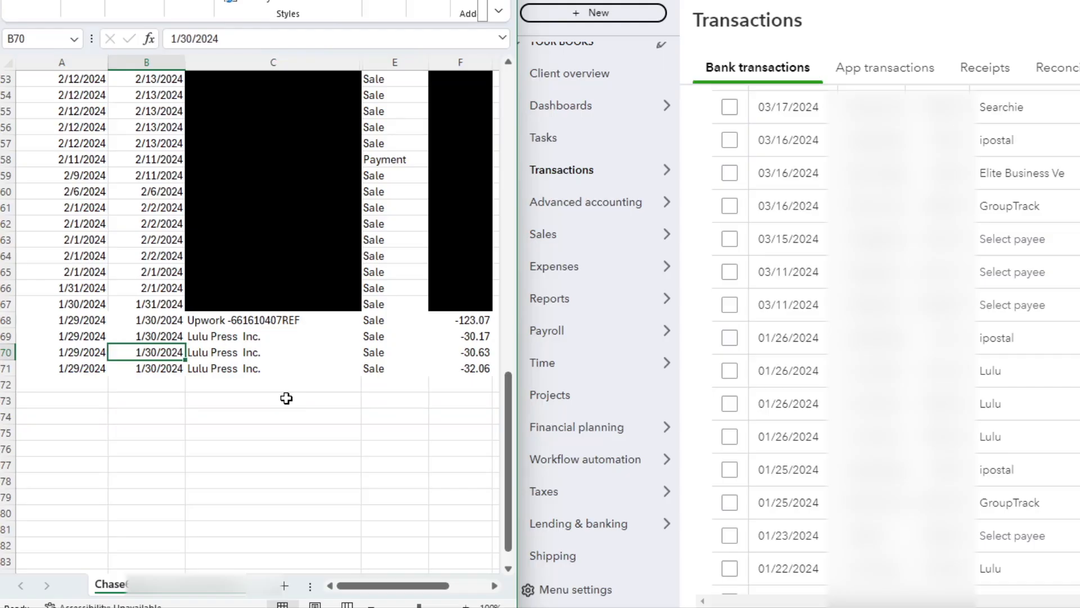
Highlight rows 2 and 3, the 3/12/2024 FACEBK charges, with a gold fill as duplicates of QuickBooks entries
{"action": "scroll", "coordinate": [229, 294], "scroll_direction": "up", "scroll_amount": 9}
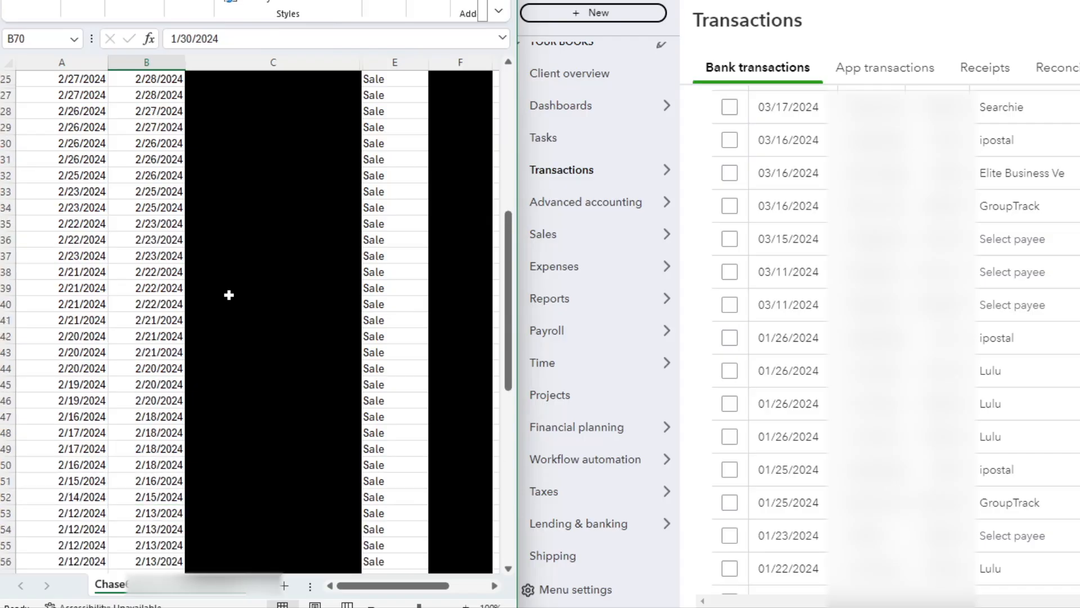
{"action": "scroll", "coordinate": [229, 295], "scroll_direction": "down", "scroll_amount": 7}
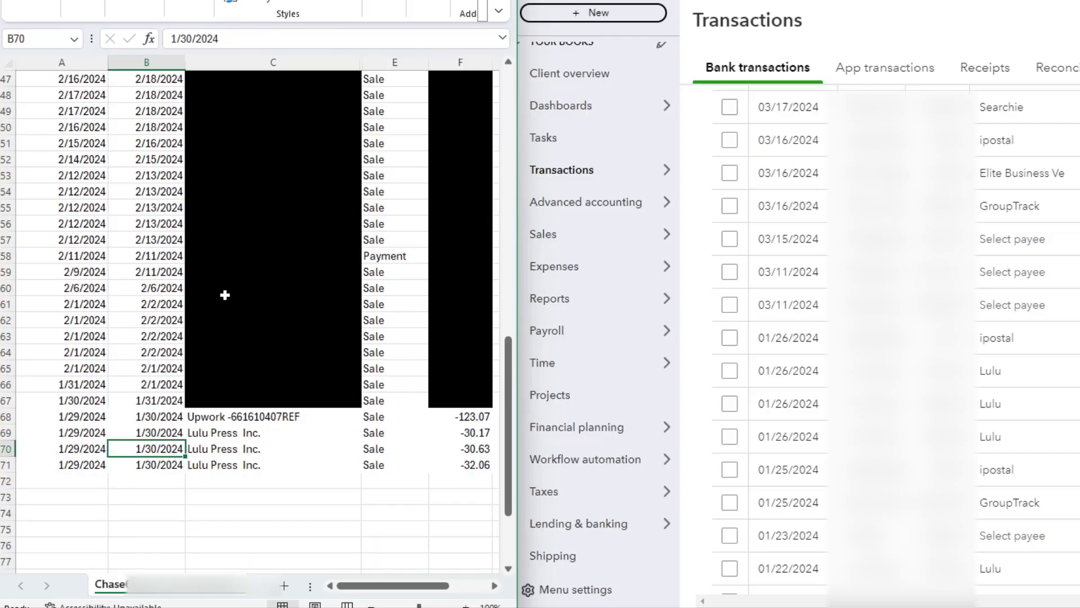
{"action": "scroll", "coordinate": [225, 295], "scroll_direction": "up", "scroll_amount": 14}
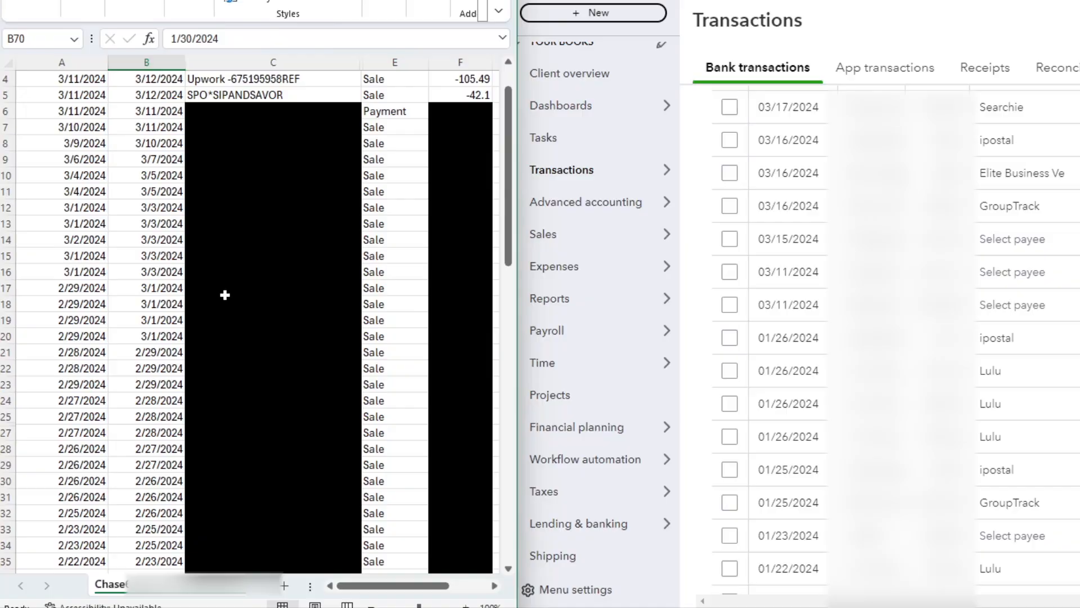
{"action": "scroll", "coordinate": [225, 295], "scroll_direction": "up", "scroll_amount": 1}
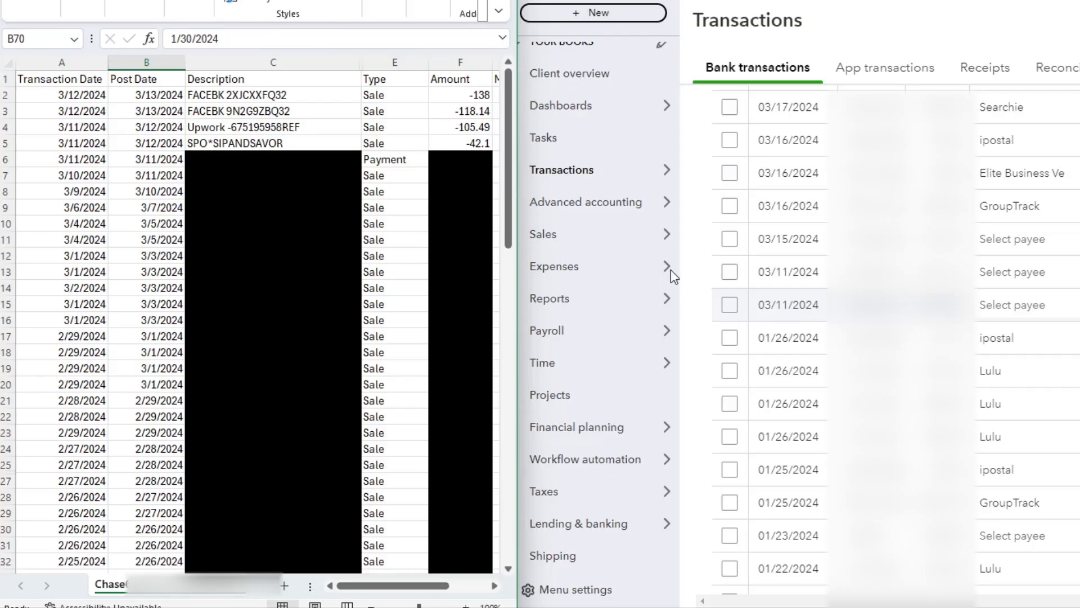
{"action": "left_click", "coordinate": [270, 94]}
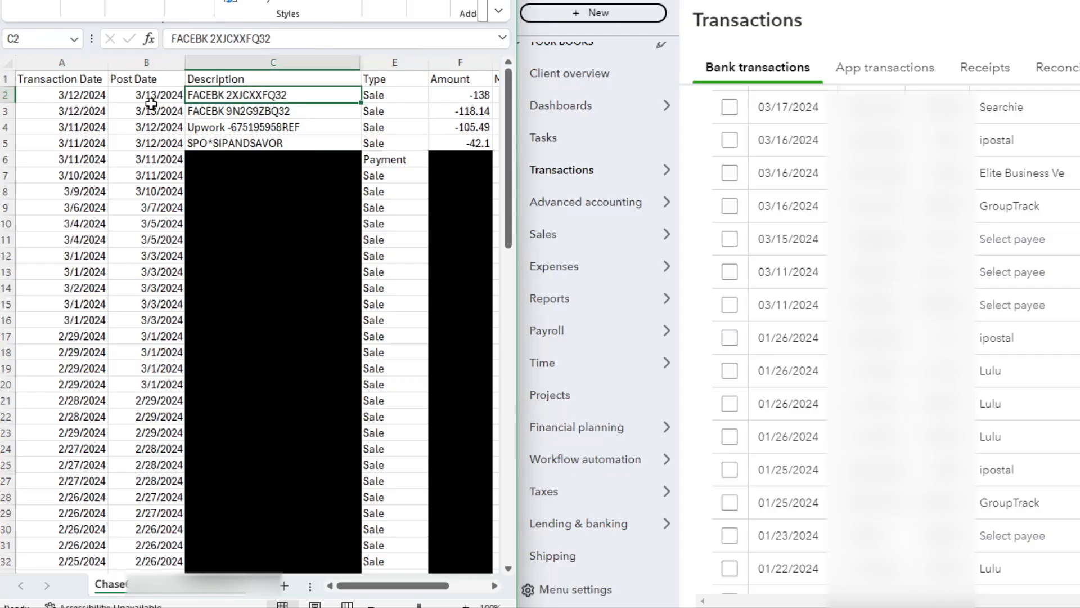
{"action": "left_click_drag", "start_coordinate": [2, 95], "coordinate": [7, 111]}
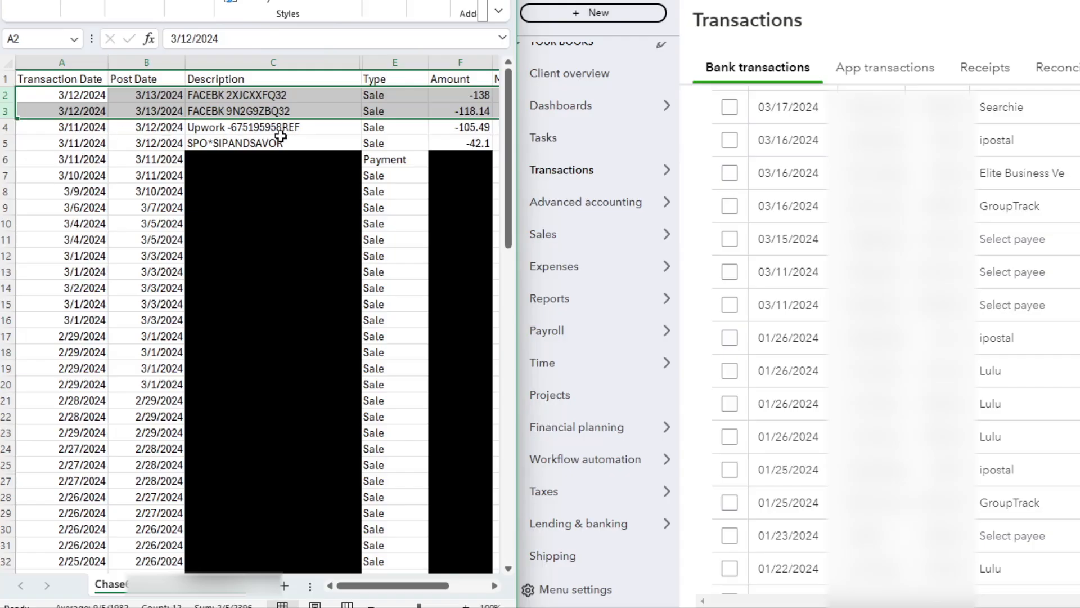
{"action": "left_click", "coordinate": [90, 8]}
{"action": "left_click", "coordinate": [196, 65]}
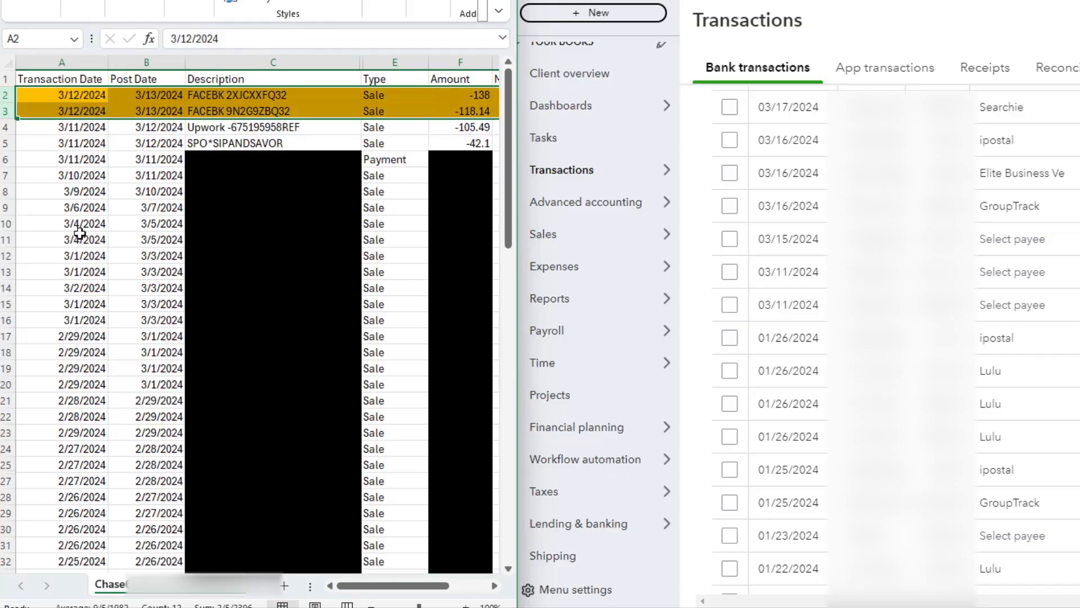
{"action": "left_click", "coordinate": [105, 207]}
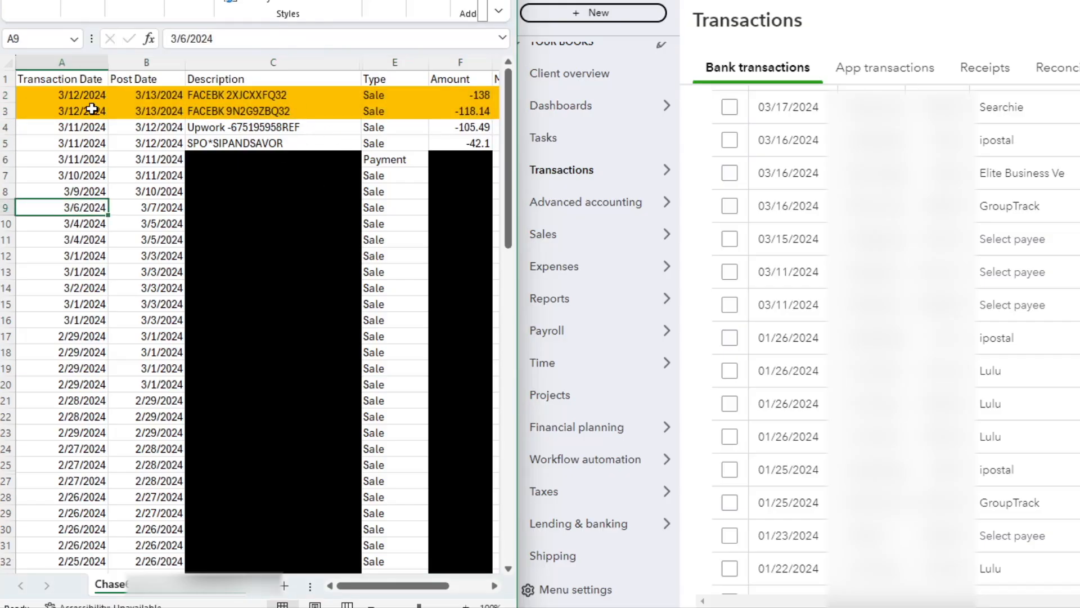
Delete the two gold-highlighted FACEBK rows, 2 and 3, from the spreadsheet
{"action": "left_click", "coordinate": [4, 111]}
{"action": "left_click_drag", "start_coordinate": [5, 111], "coordinate": [5, 95]}
{"action": "right_click", "coordinate": [79, 97]}
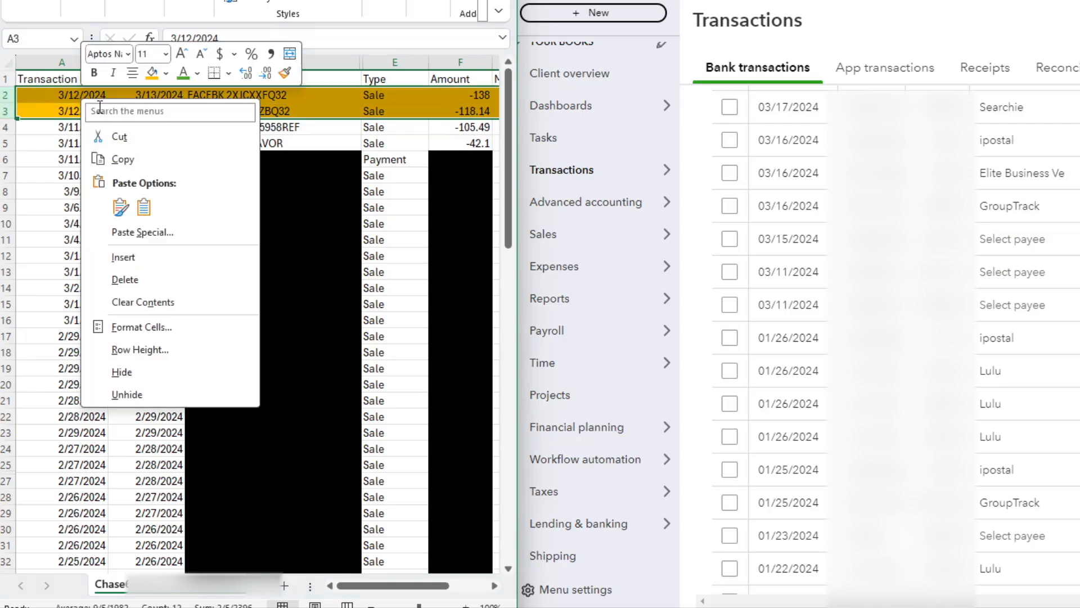
{"action": "left_click", "coordinate": [134, 278]}
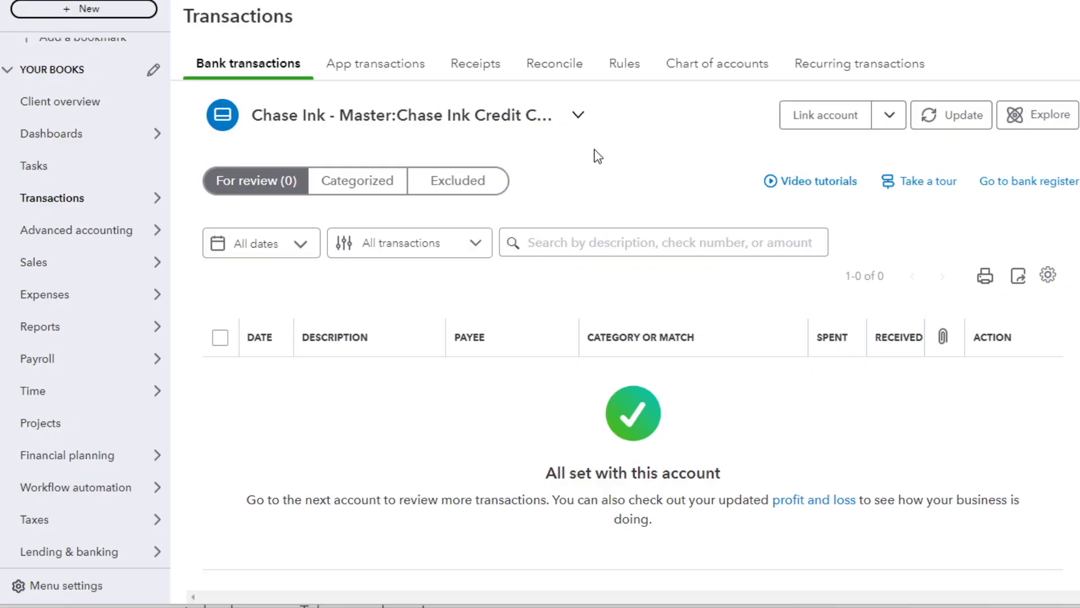
Start a file upload in QuickBooks bank transactions with the file Chase missing transactions 1-26 to 3-11.csv
{"action": "mouse_move", "coordinate": [50, 211]}
{"action": "left_click", "coordinate": [888, 118]}
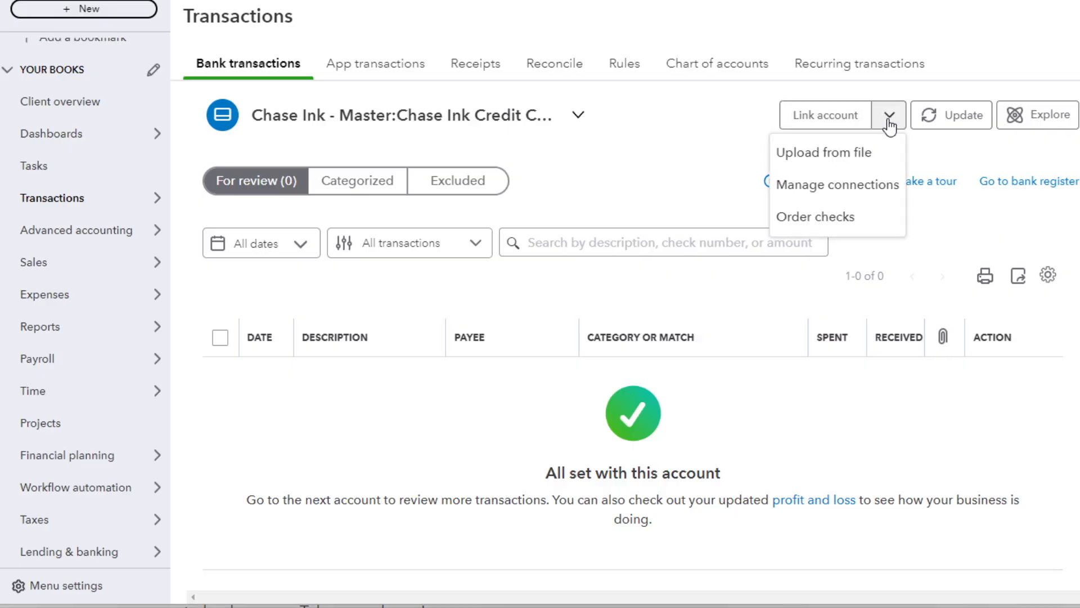
{"action": "left_click", "coordinate": [817, 158]}
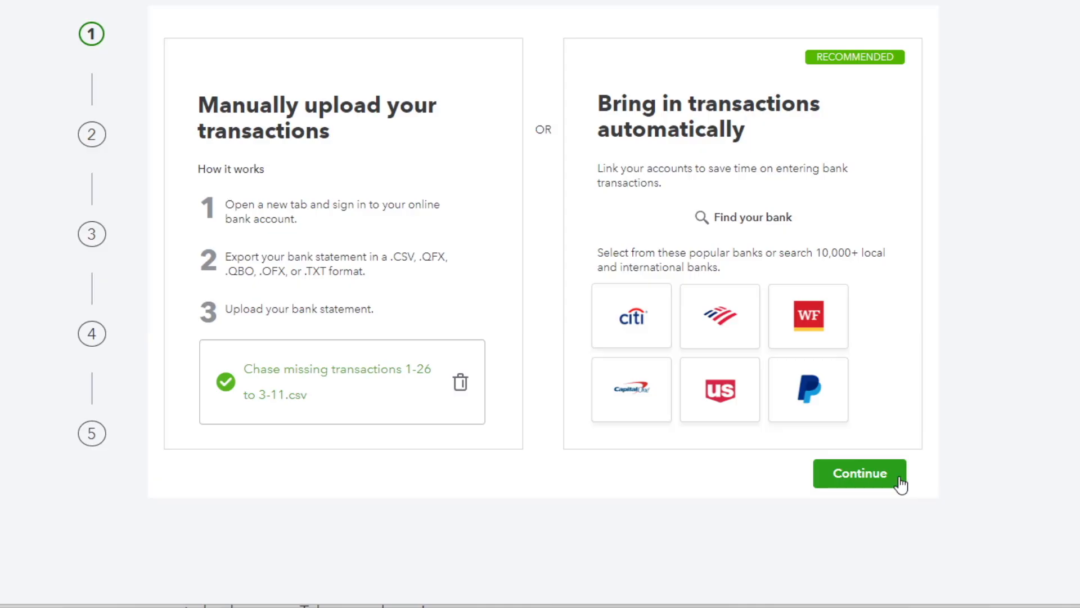
{"action": "left_click", "coordinate": [889, 478]}
Assign the uploaded CSV file to the Chase Ink - Master QuickBooks account
{"action": "left_click", "coordinate": [278, 217]}
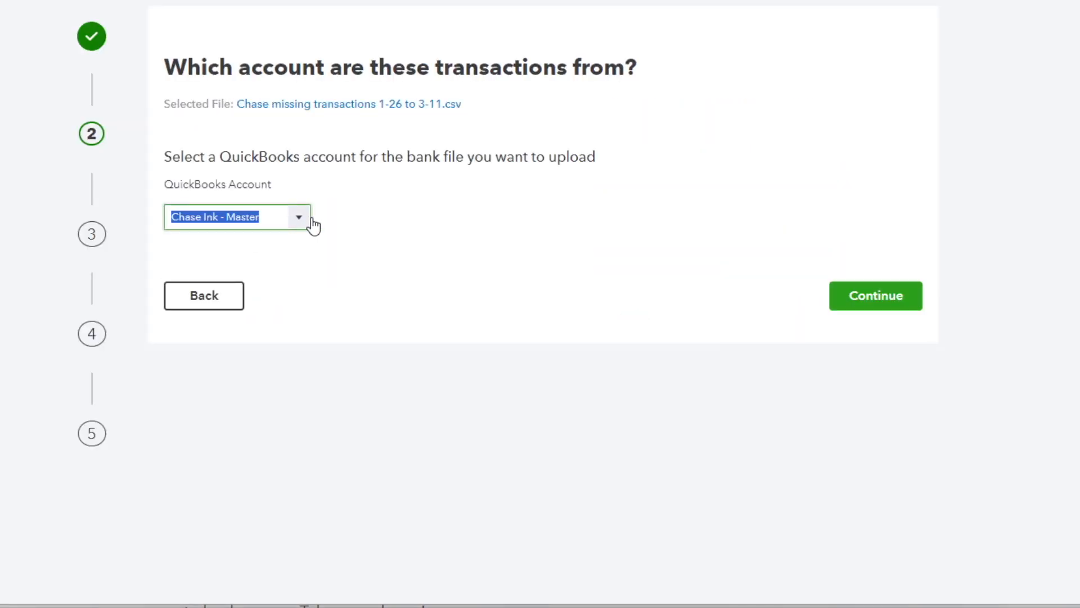
{"action": "left_click", "coordinate": [387, 223]}
{"action": "left_click", "coordinate": [878, 307]}
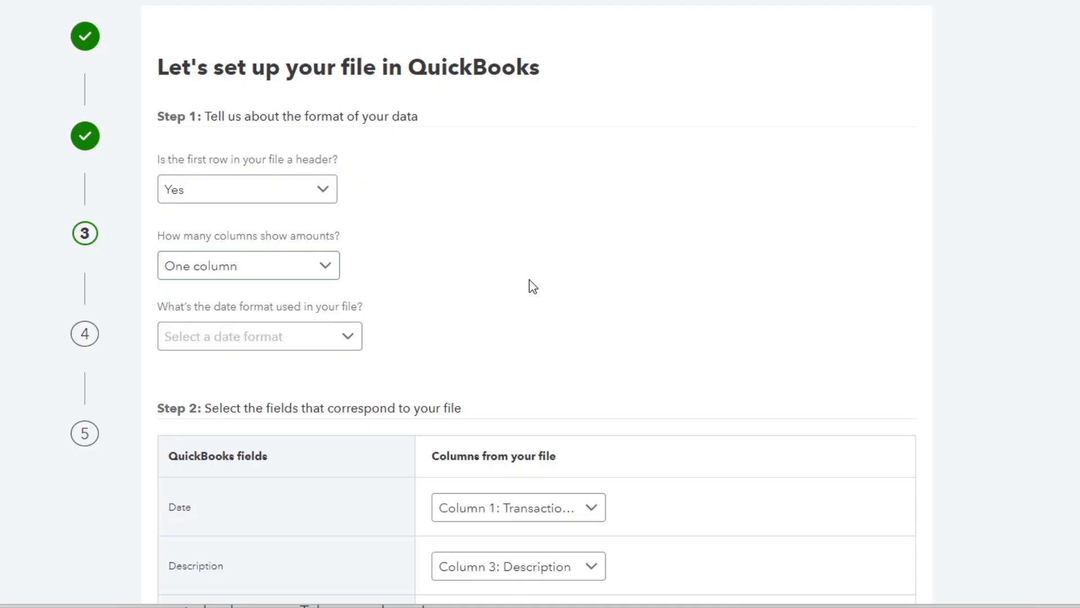
Set the date format to MM/dd/yyyy and map Date to Column 1: Transaction Date, Description to Column 3 and Amount to Column 6
{"action": "left_click", "coordinate": [345, 340]}
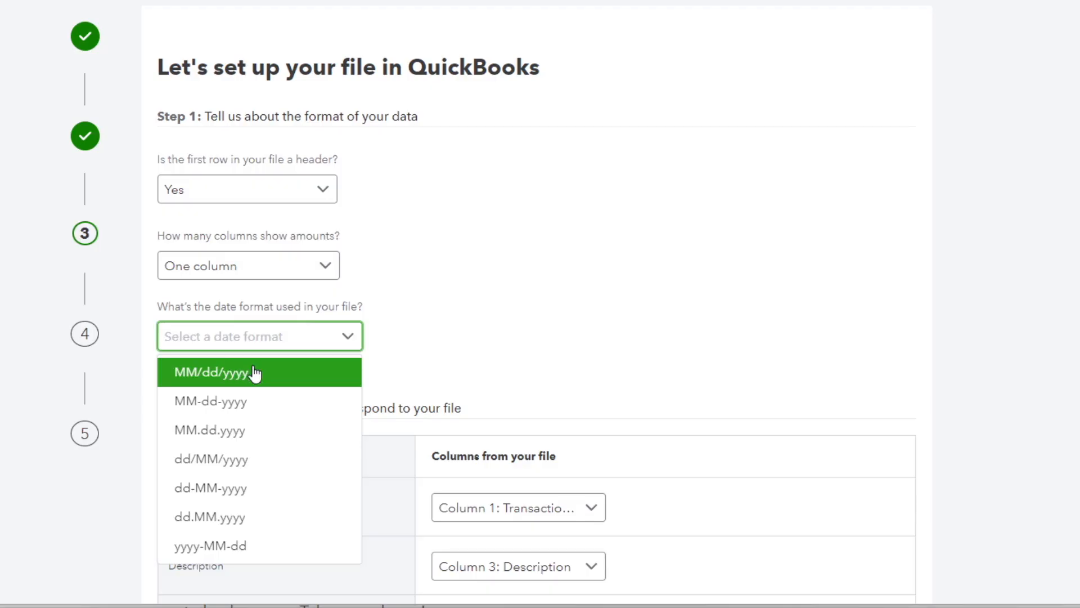
{"action": "left_click", "coordinate": [280, 383]}
{"action": "scroll", "coordinate": [491, 353], "scroll_direction": "down", "scroll_amount": 4}
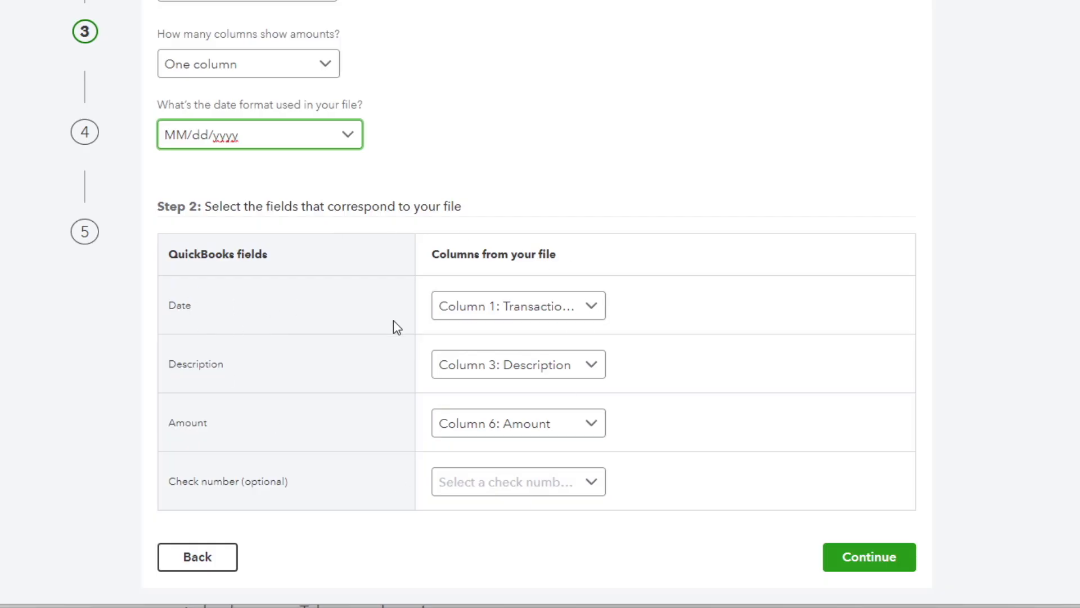
{"action": "left_click", "coordinate": [548, 313]}
{"action": "left_click", "coordinate": [529, 351]}
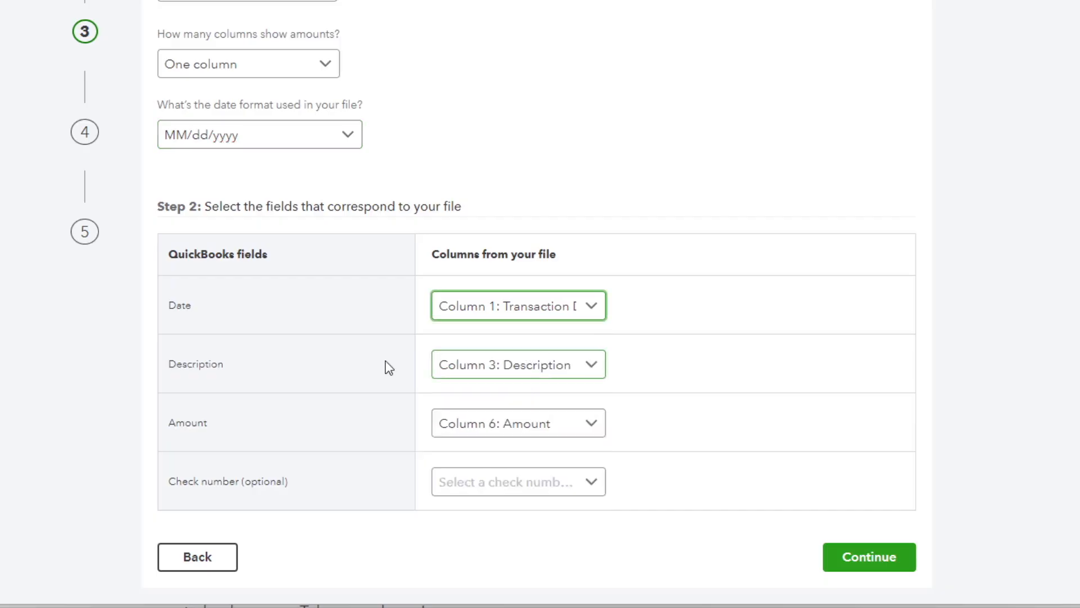
{"action": "left_click", "coordinate": [525, 374]}
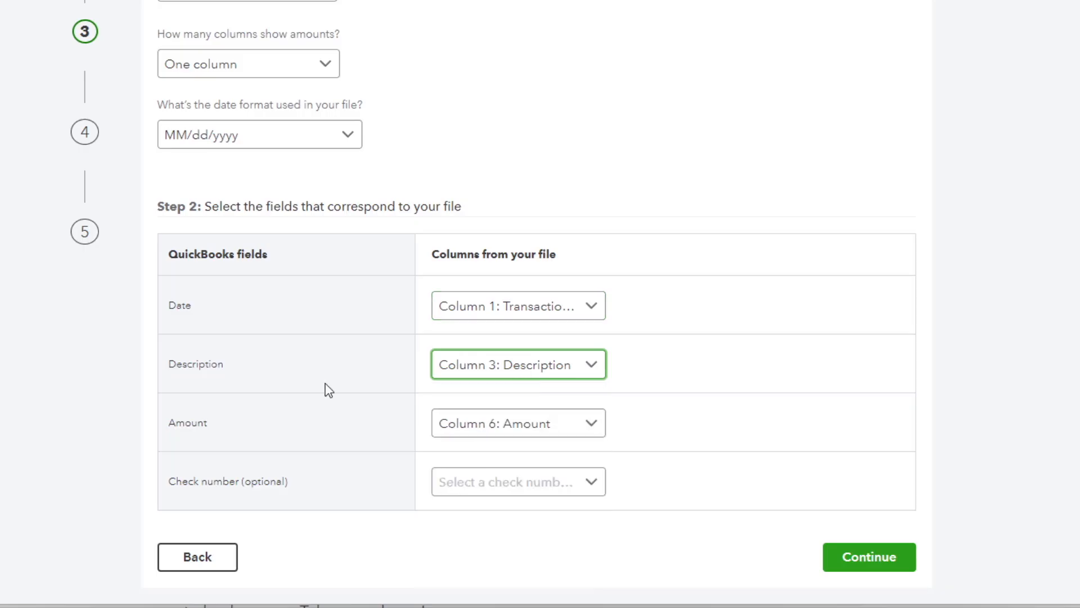
{"action": "left_click", "coordinate": [487, 436]}
{"action": "left_click", "coordinate": [487, 436]}
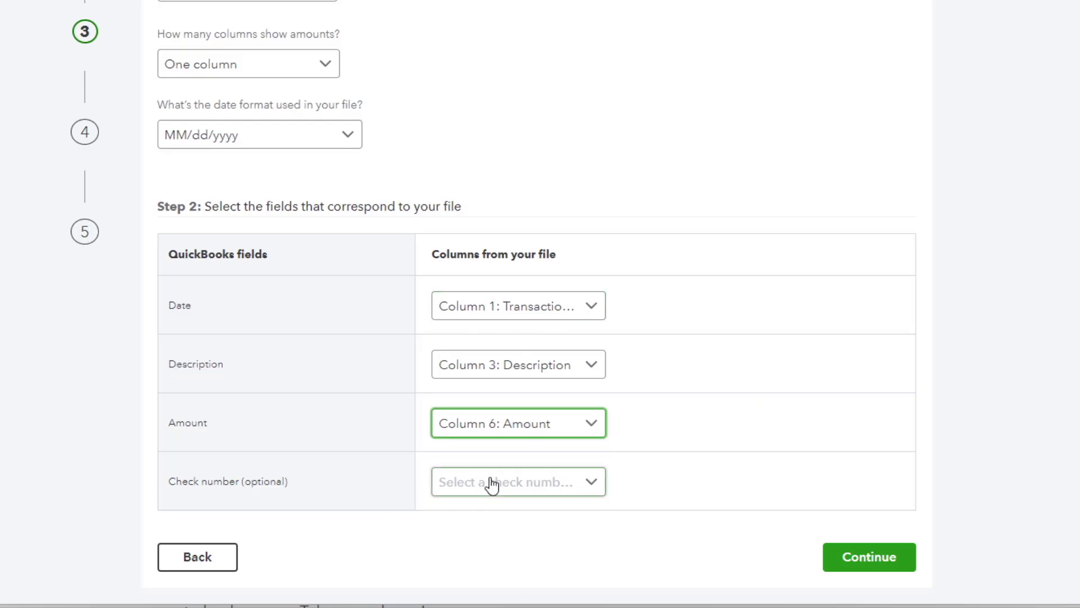
{"action": "left_click", "coordinate": [867, 566]}
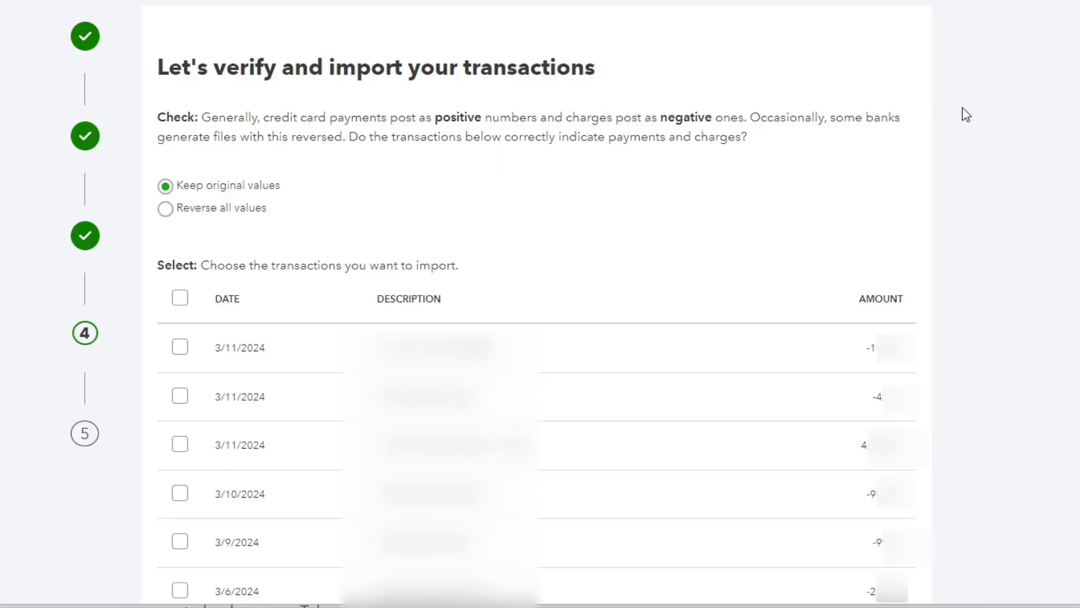
Select all listed transactions, keeping their original values, and complete the import
{"action": "left_click", "coordinate": [180, 298]}
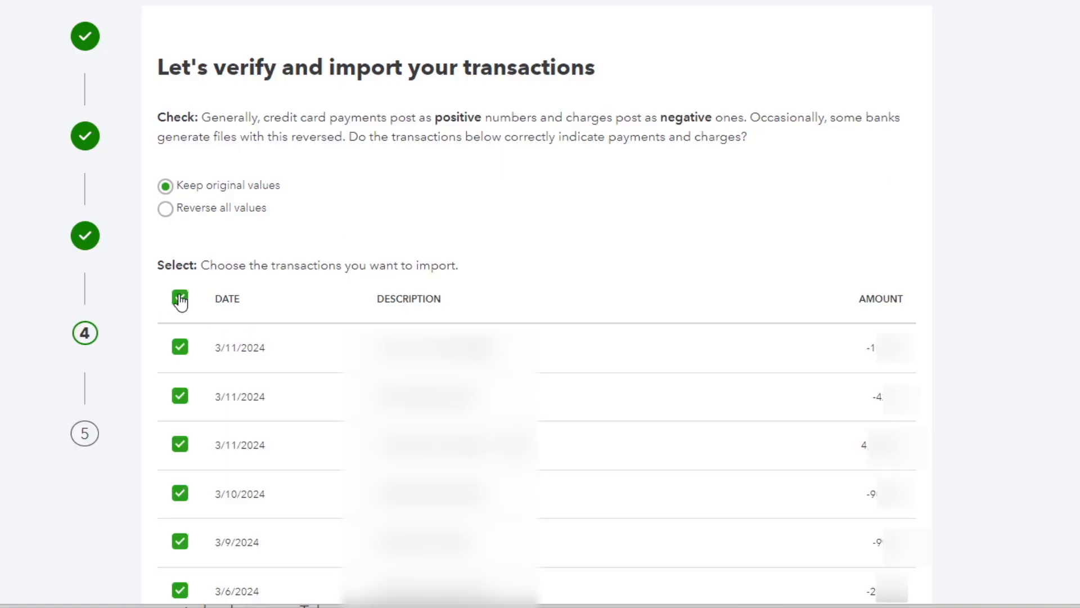
{"action": "left_click", "coordinate": [181, 299]}
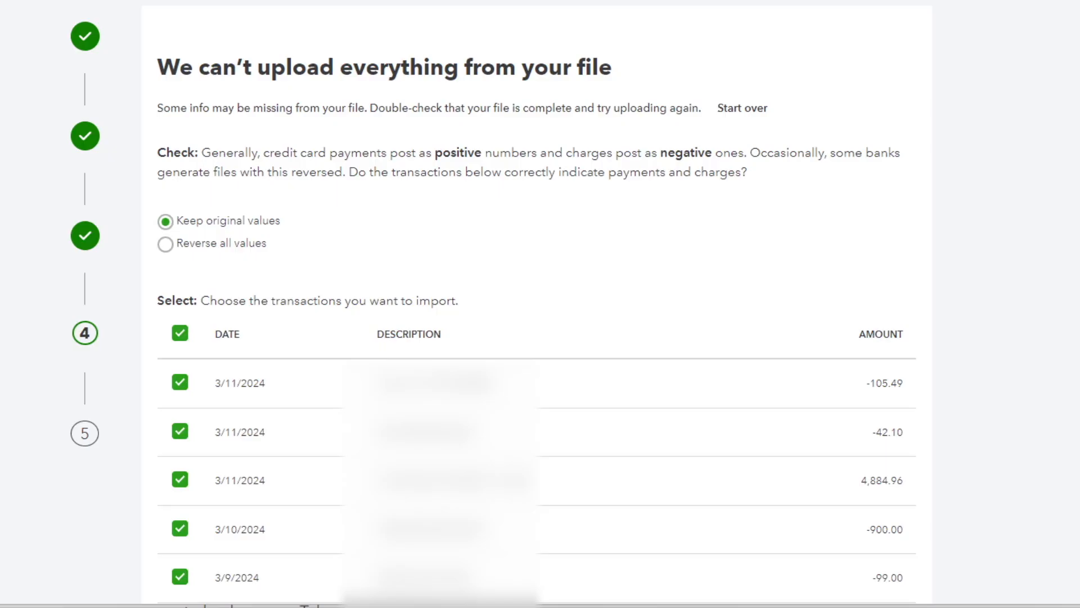
{"action": "left_click_drag", "start_coordinate": [348, 107], "coordinate": [211, 127]}
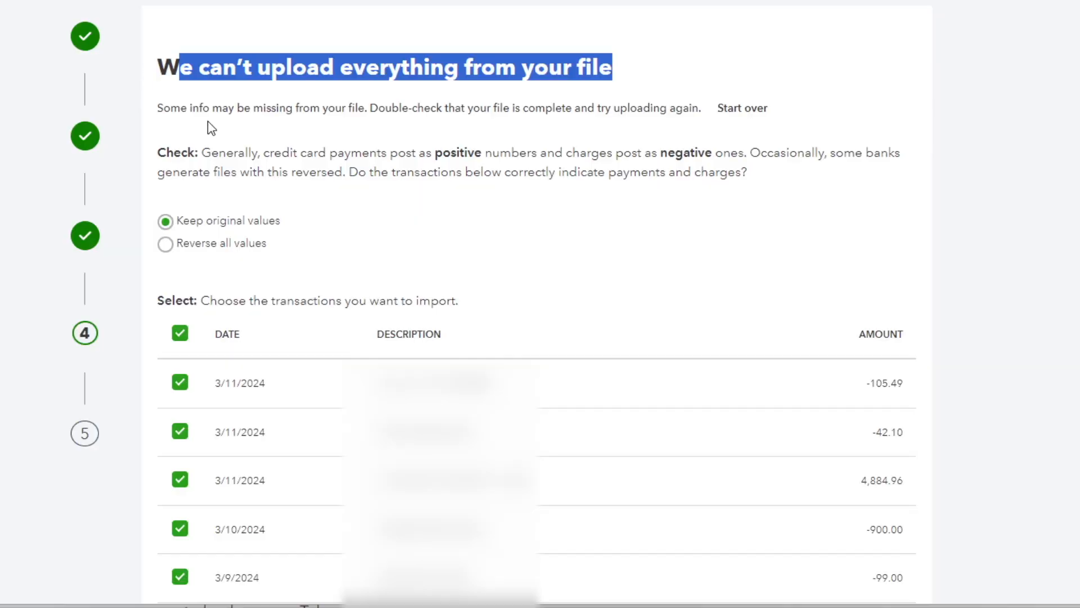
{"action": "left_click", "coordinate": [211, 126]}
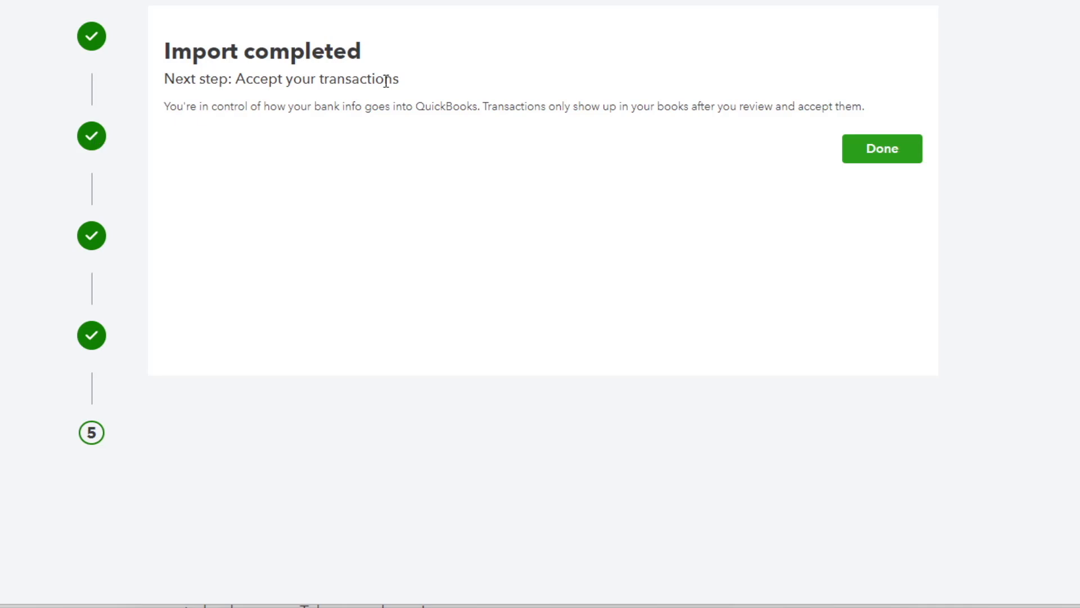
{"action": "left_click", "coordinate": [882, 149]}
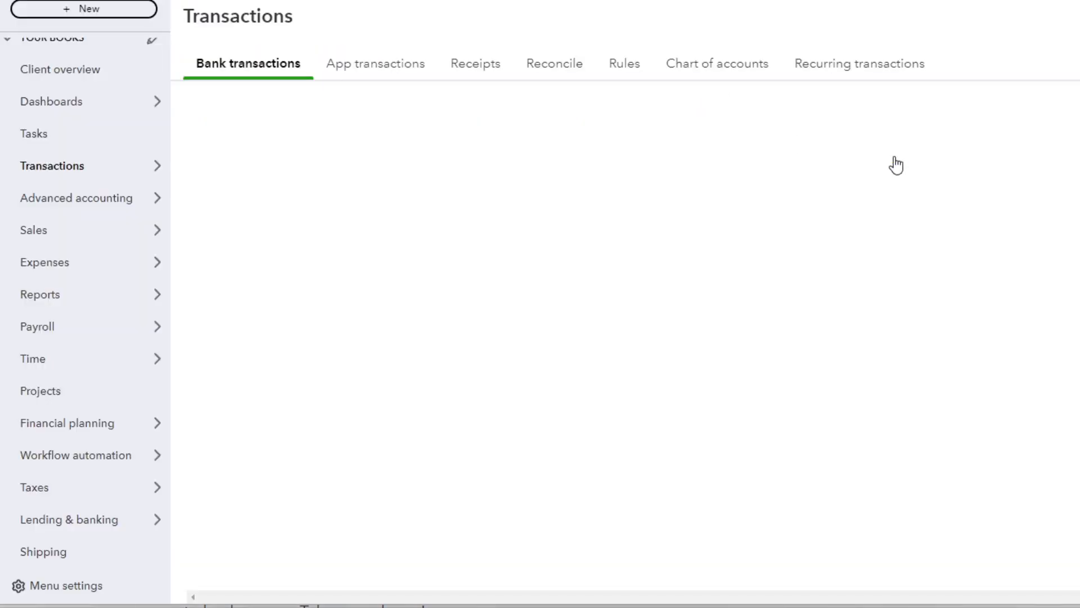